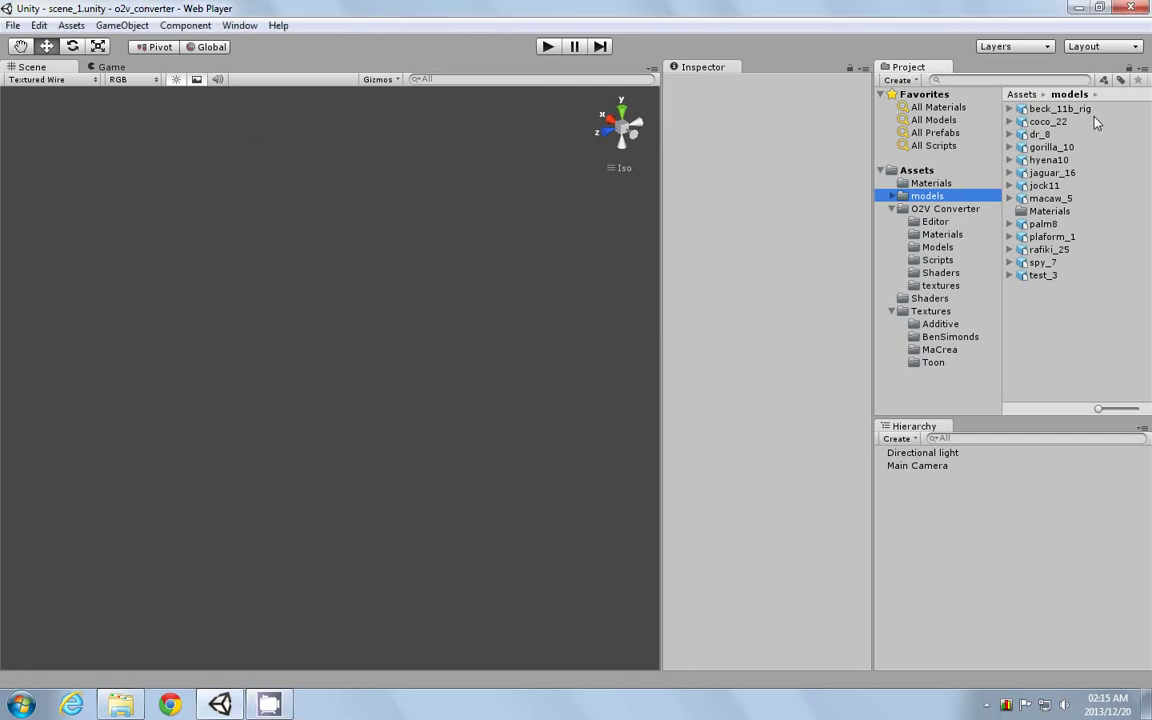
- Add the beck_11b_rig model from the models folder to the scene and attach the O2VConverter script
click(1060, 110)
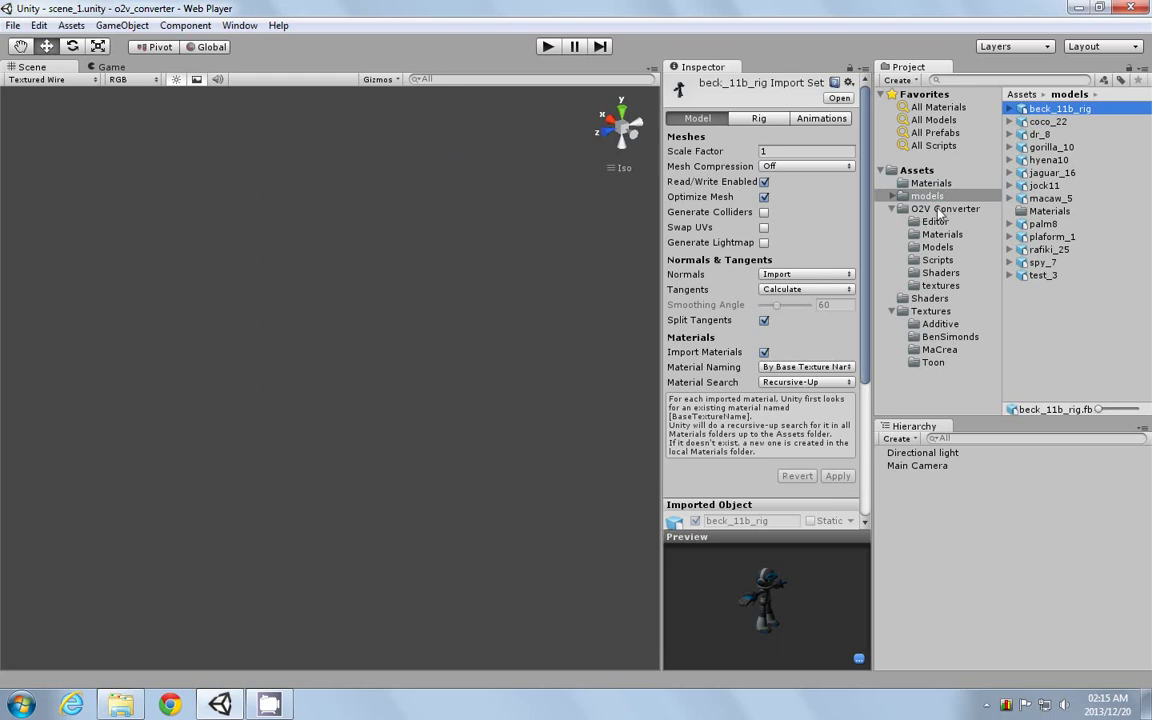
drag(1040, 115, 345, 520)
scroll(345, 520, down, 3)
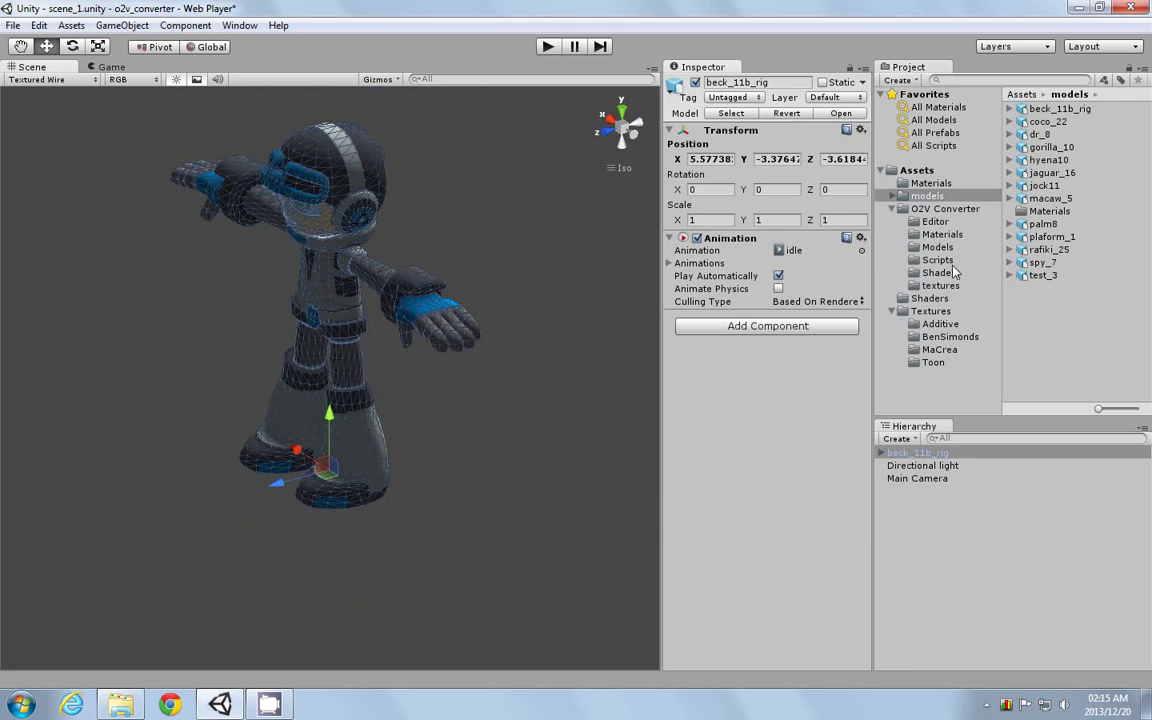
click(937, 260)
drag(1062, 327, 915, 457)
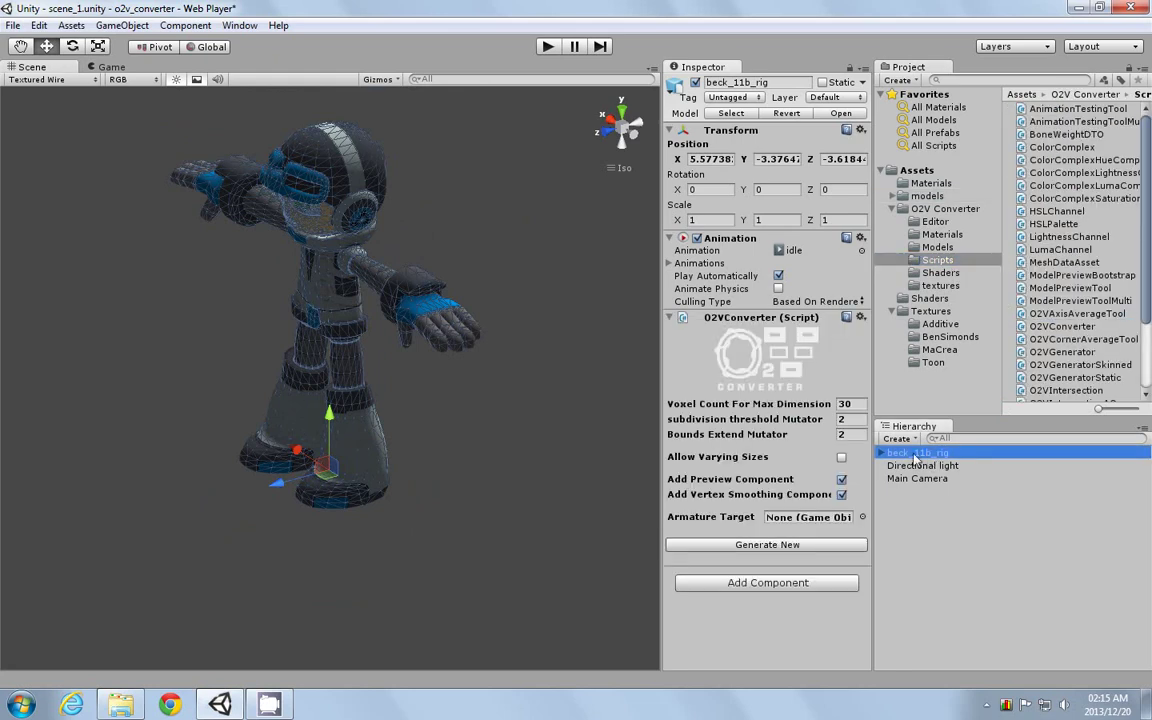
- Generate beck_11b_rig_edit, a voxelized beck_11b_rig with armature target beck_bones
click(767, 544)
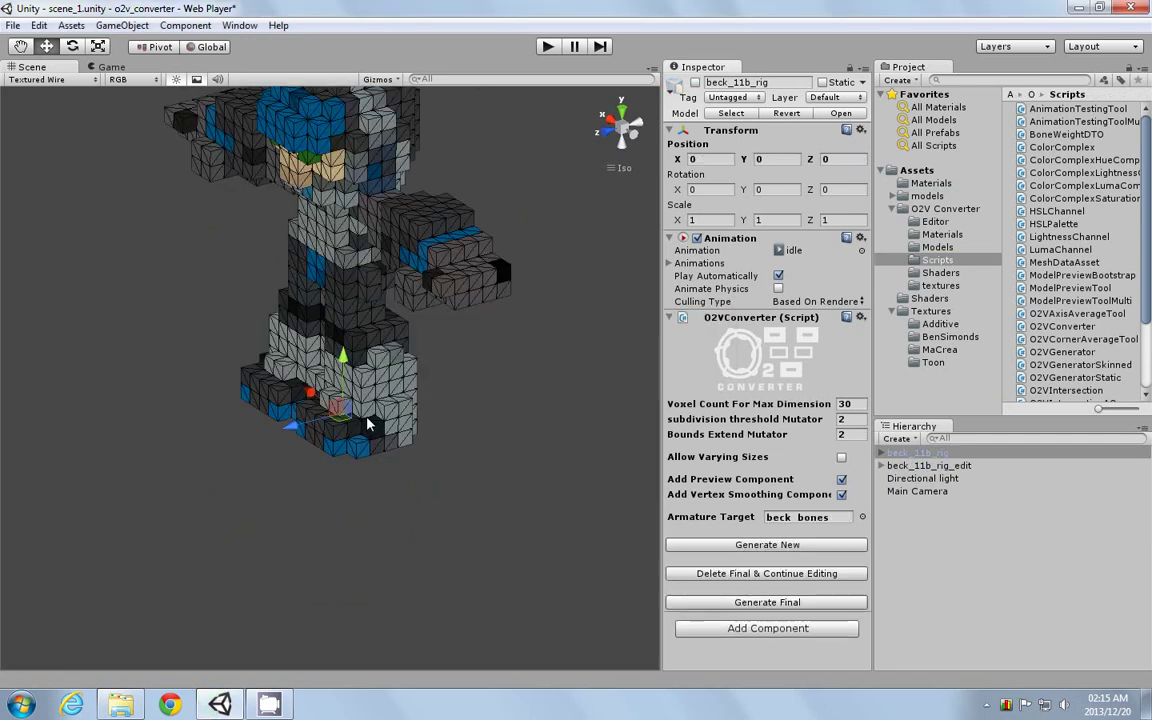
scroll(330, 400, down, 3)
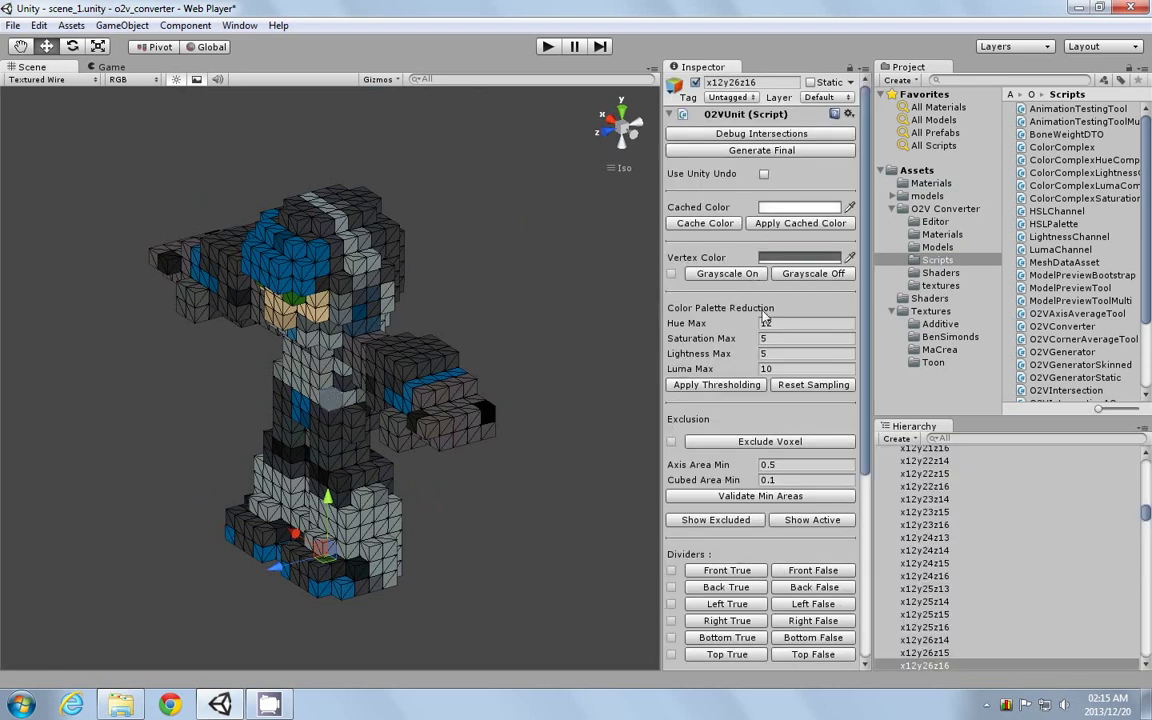
- Orbit to the front of the voxel character and exclude voxels below the minimum area thresholds
scroll(767, 369, down, 5)
scroll(800, 340, up, 5)
alt+drag(366, 468, 485, 424)
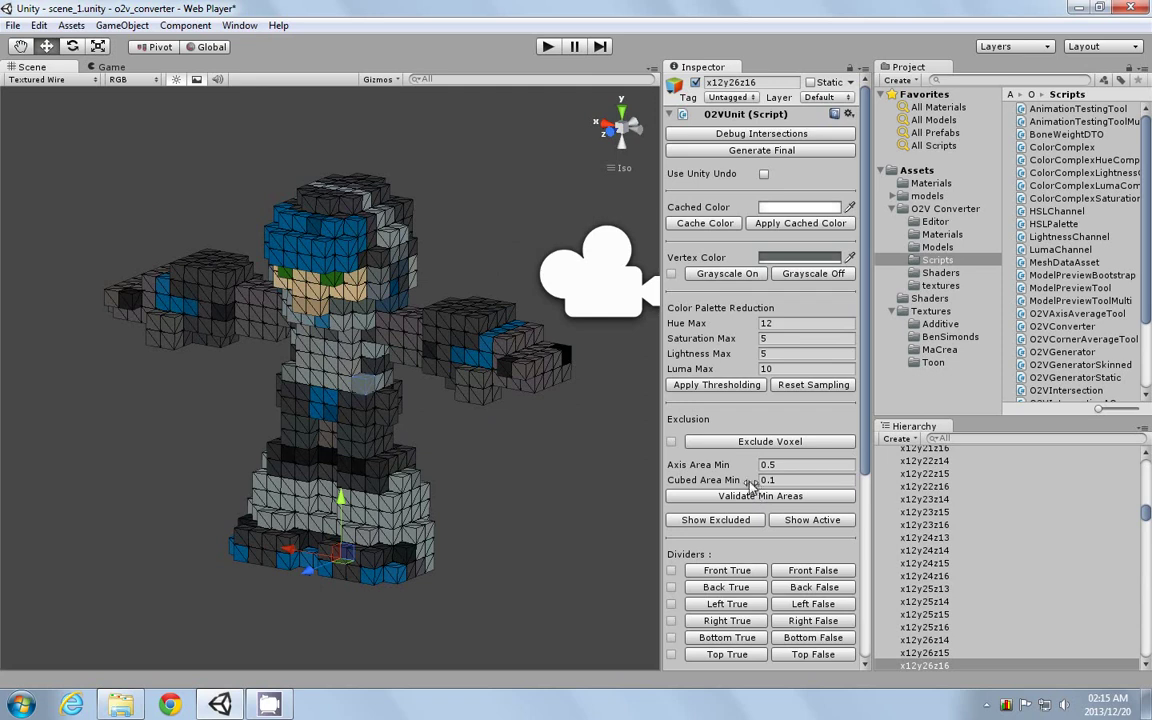
scroll(521, 432, up, 3)
scroll(469, 383, up, 1)
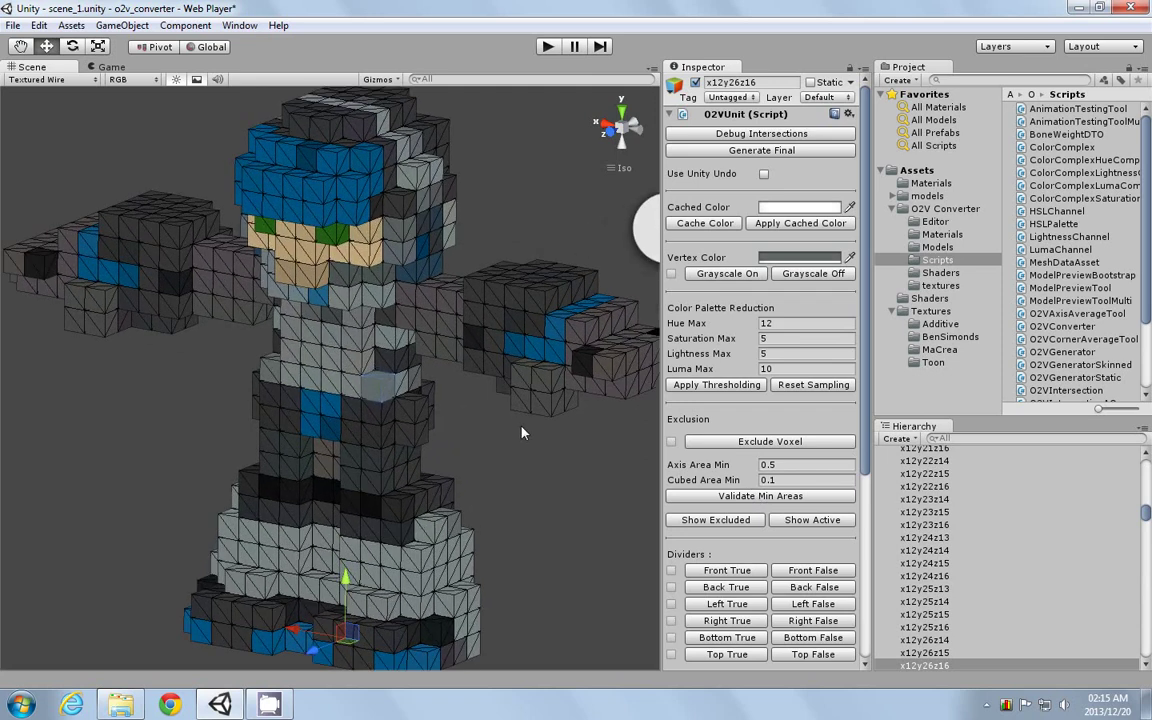
alt+drag(468, 385, 417, 420)
click(745, 497)
- Display only the excluded voxels, then select the original beck_11b_rig object
alt+drag(532, 423, 310, 313)
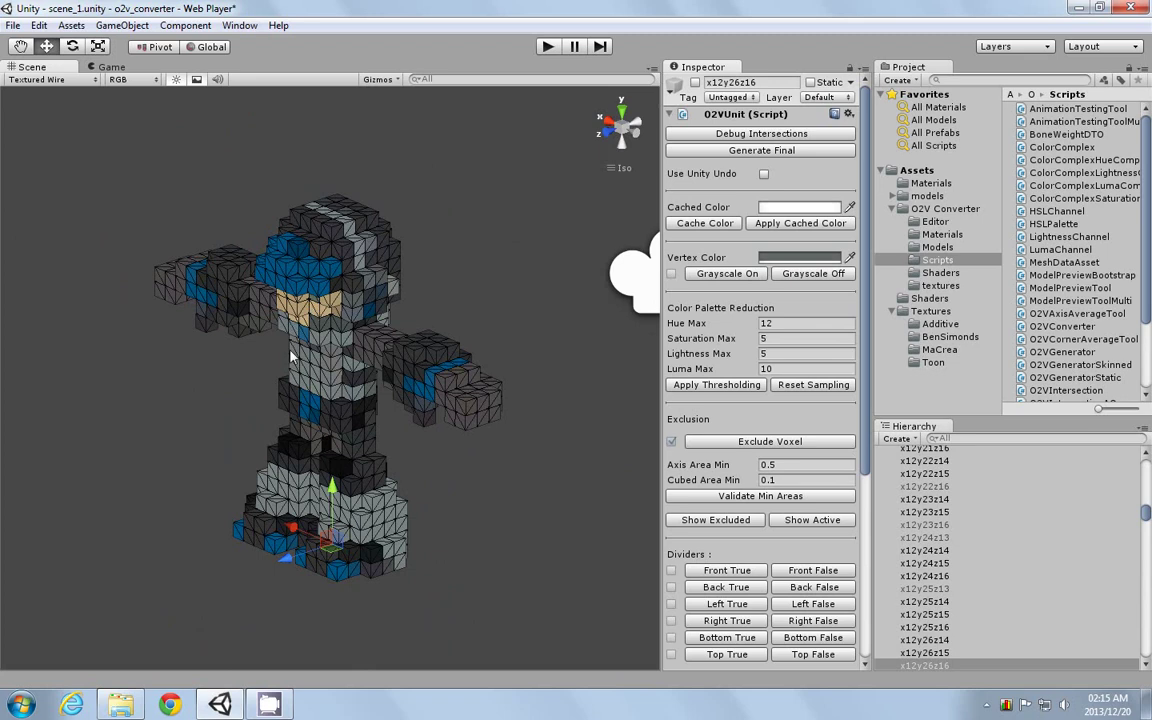
click(725, 522)
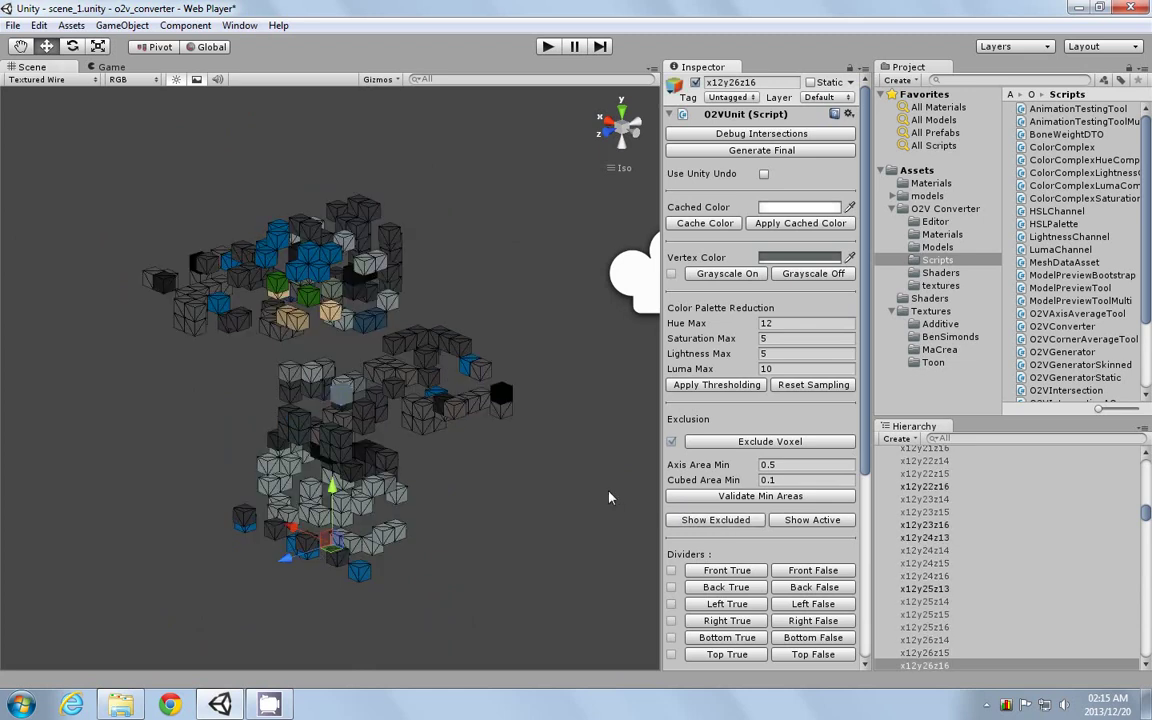
alt+drag(493, 520, 450, 521)
drag(1146, 512, 1146, 466)
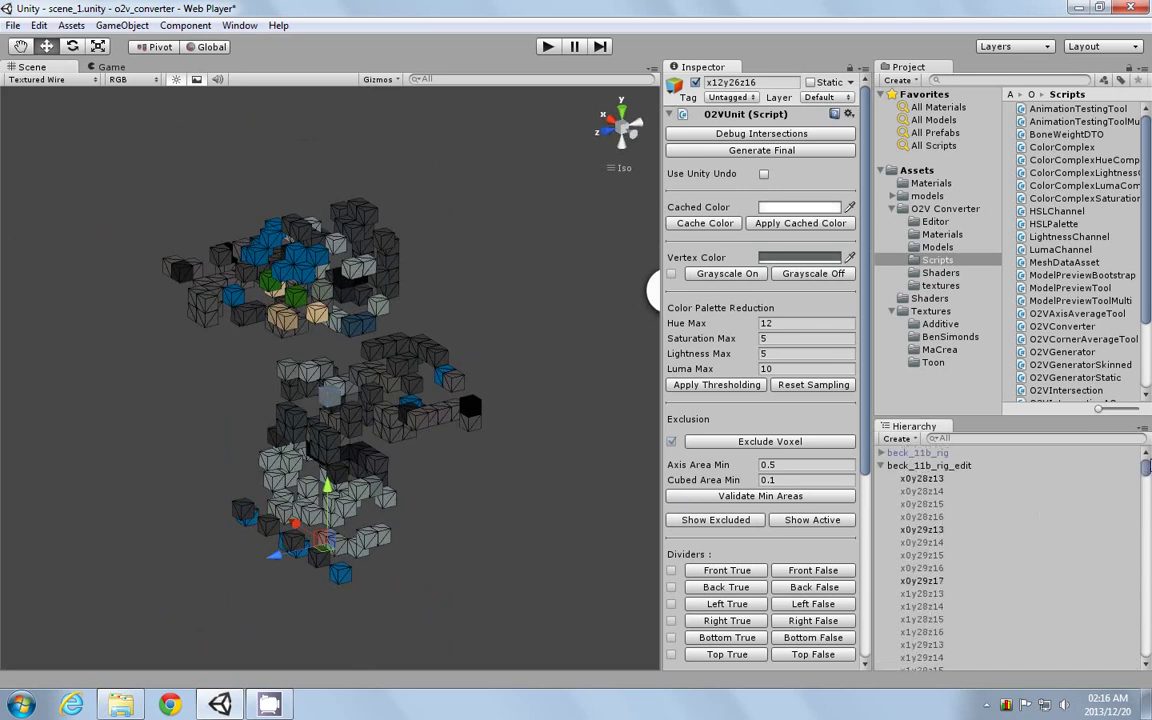
click(932, 454)
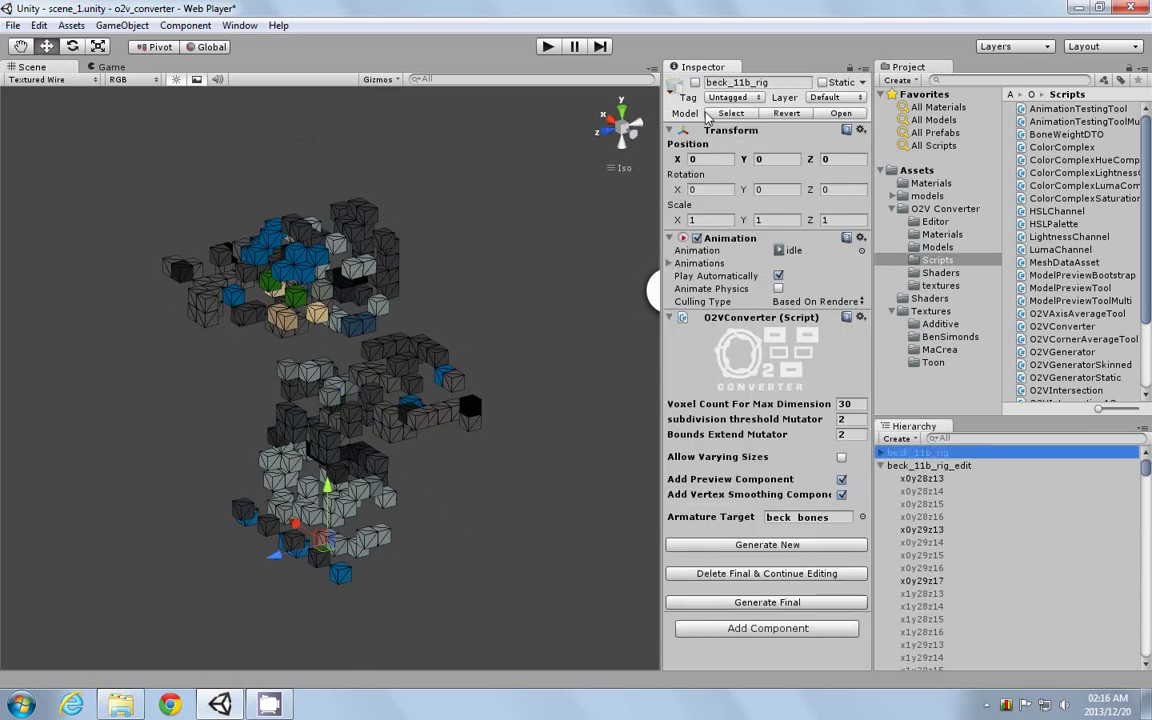
- Re-enable the beck_11b_rig mesh so the excluded voxel cubes appear overlaid on it
click(695, 82)
scroll(412, 307, up, 3)
alt+drag(412, 307, 501, 436)
scroll(451, 370, up, 5)
scroll(453, 410, down, 2)
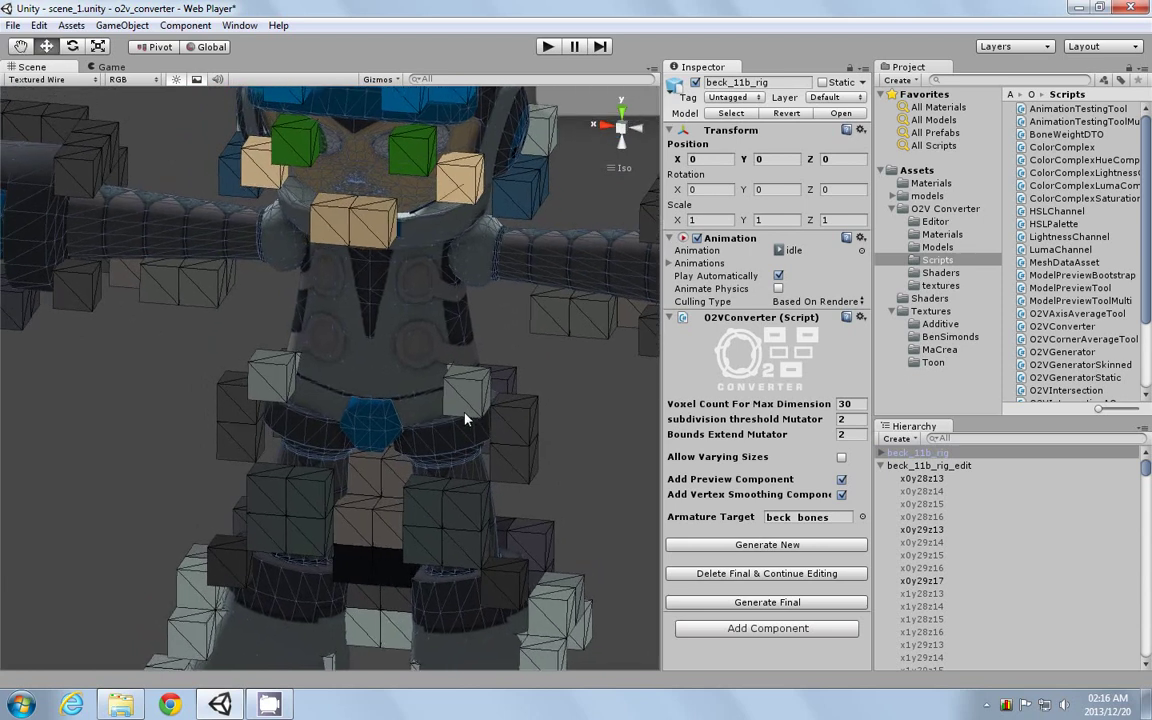
scroll(462, 415, down, 1)
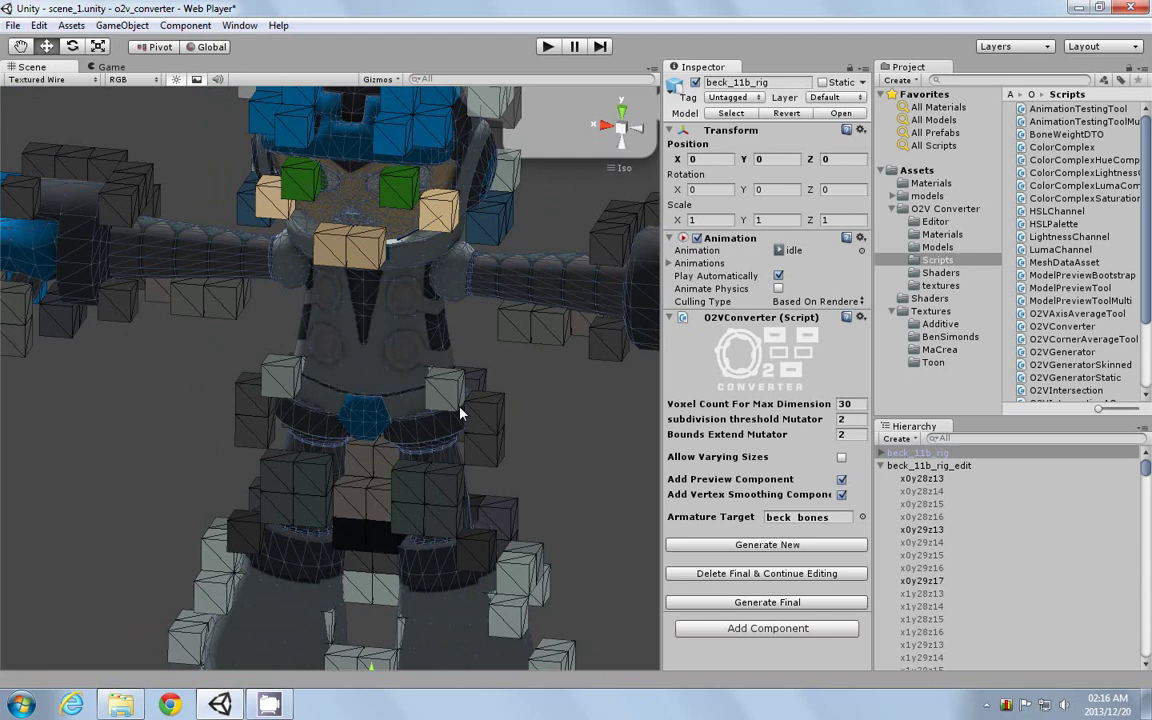
scroll(495, 418, down, 2)
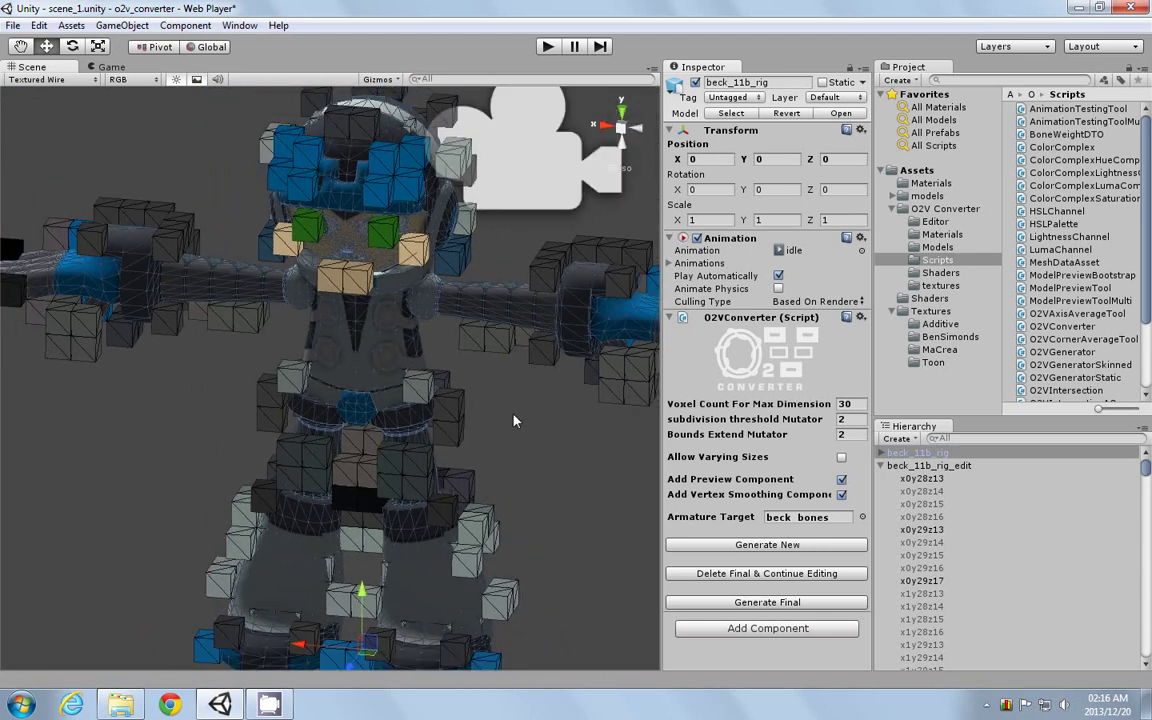
scroll(514, 421, down, 1)
- Turn to the rig's other side and select the excluded voxel cube under the arm
alt+drag(520, 433, 496, 424)
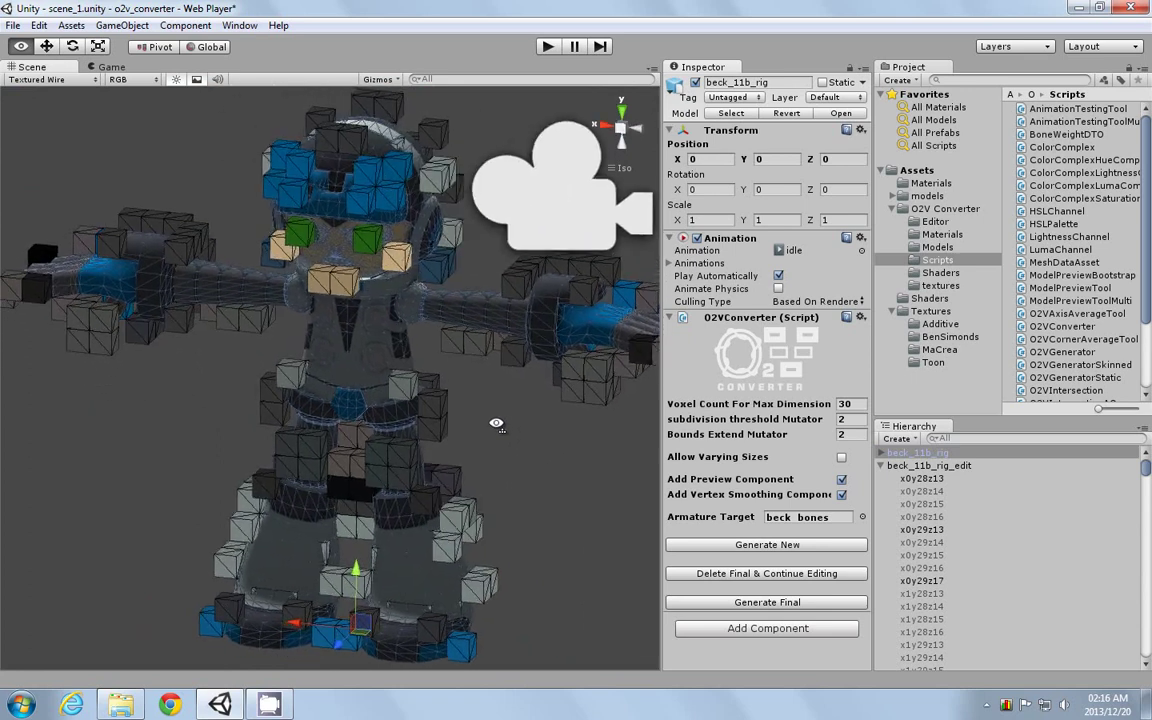
scroll(497, 426, up, 4)
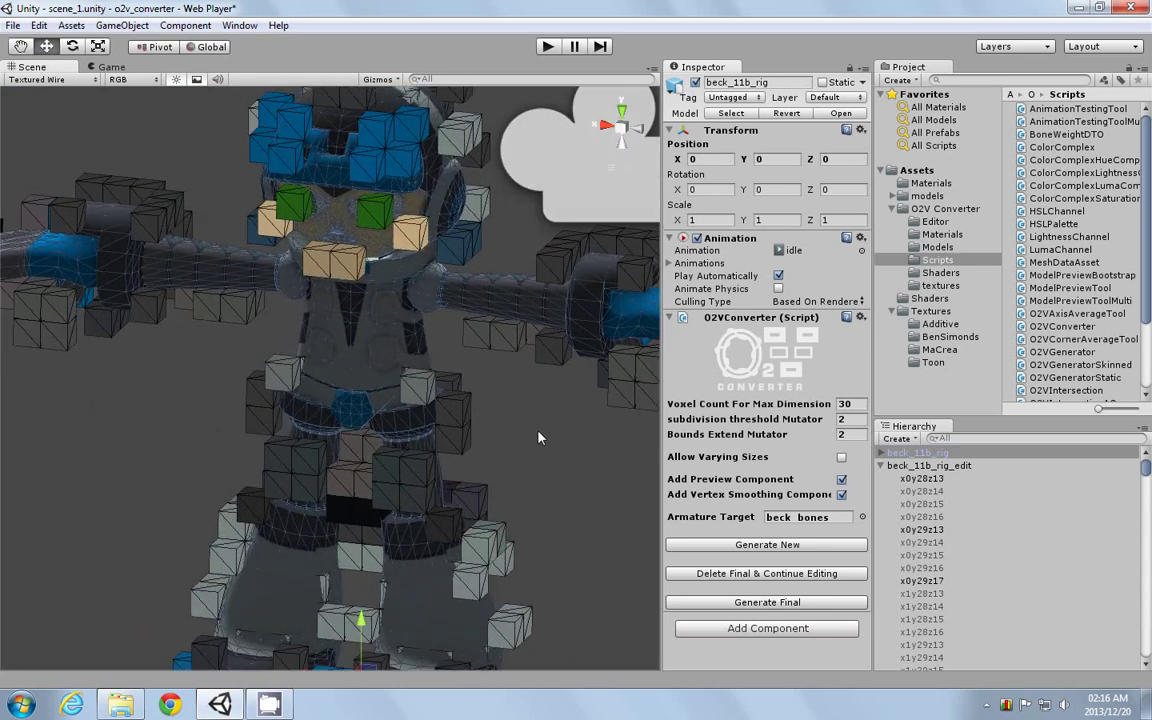
alt+drag(522, 440, 429, 333)
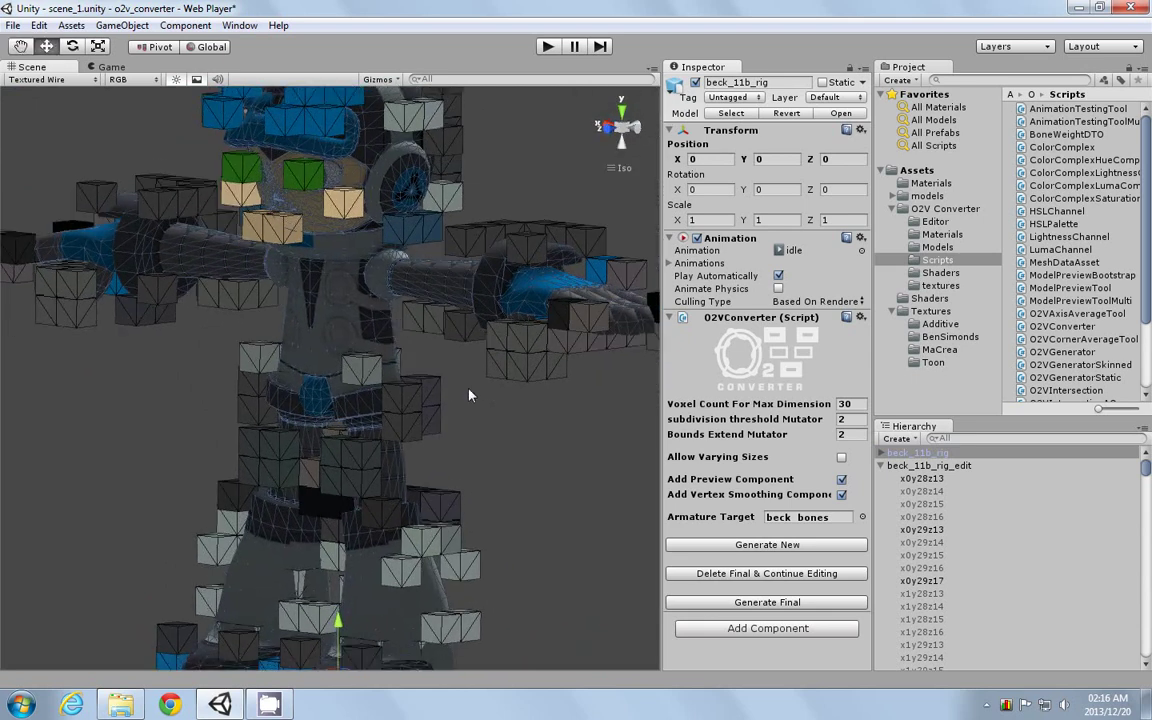
click(555, 337)
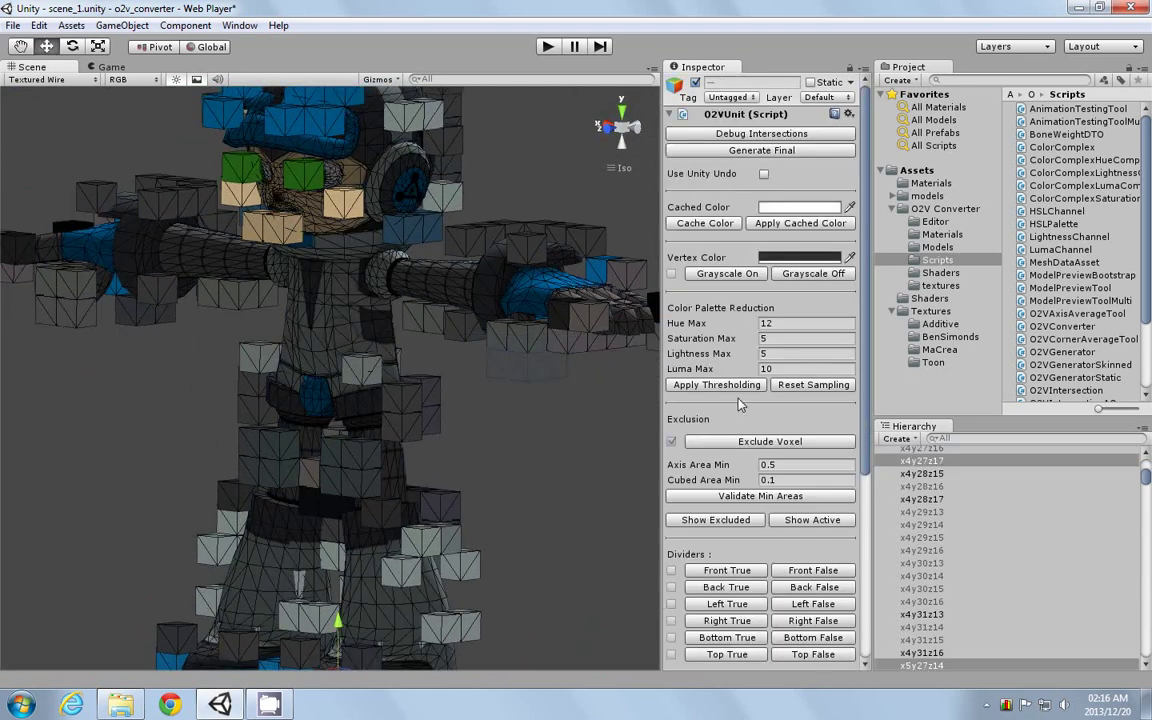
- Re-include the voxel under the arm, return to showing active voxels, and select beck_11b_rig_edit
click(798, 444)
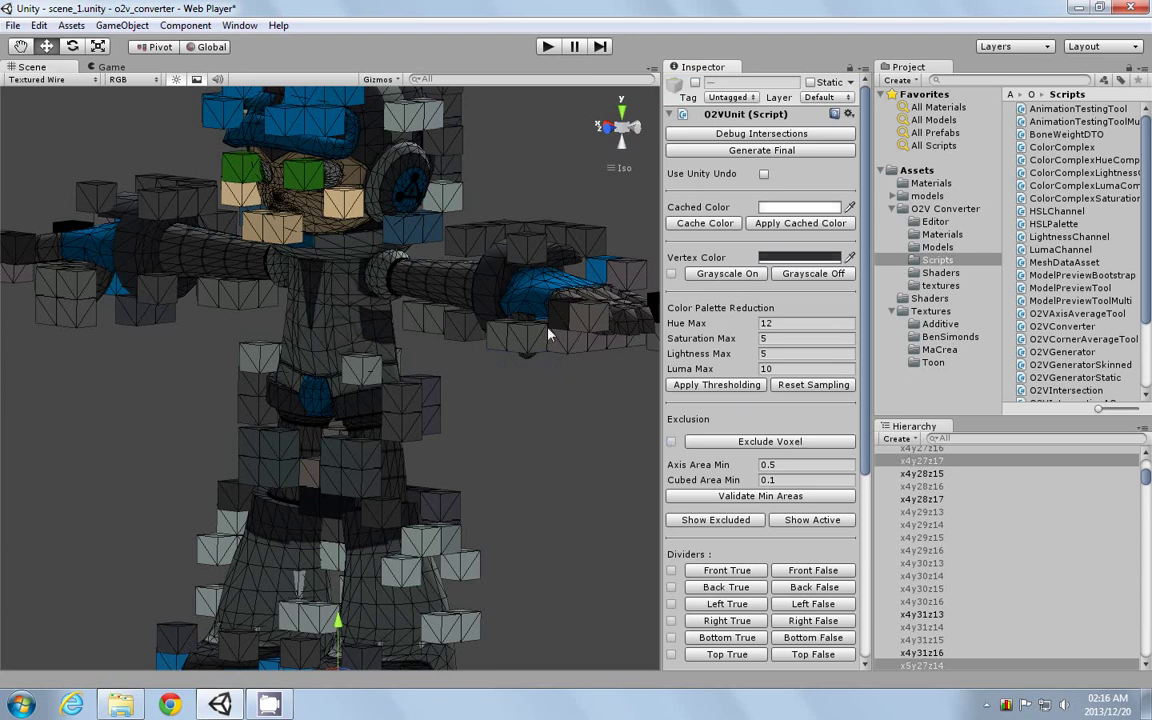
click(820, 525)
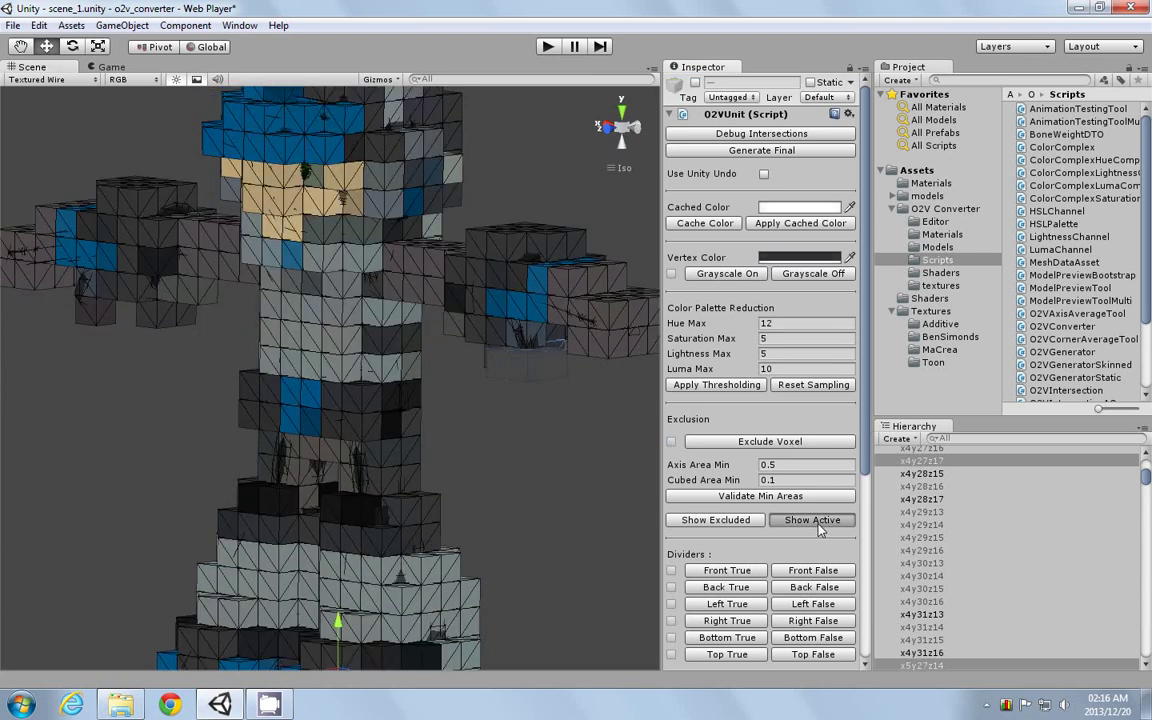
scroll(533, 393, down, 2)
alt+drag(510, 435, 482, 436)
scroll(967, 470, up, 10)
click(965, 467)
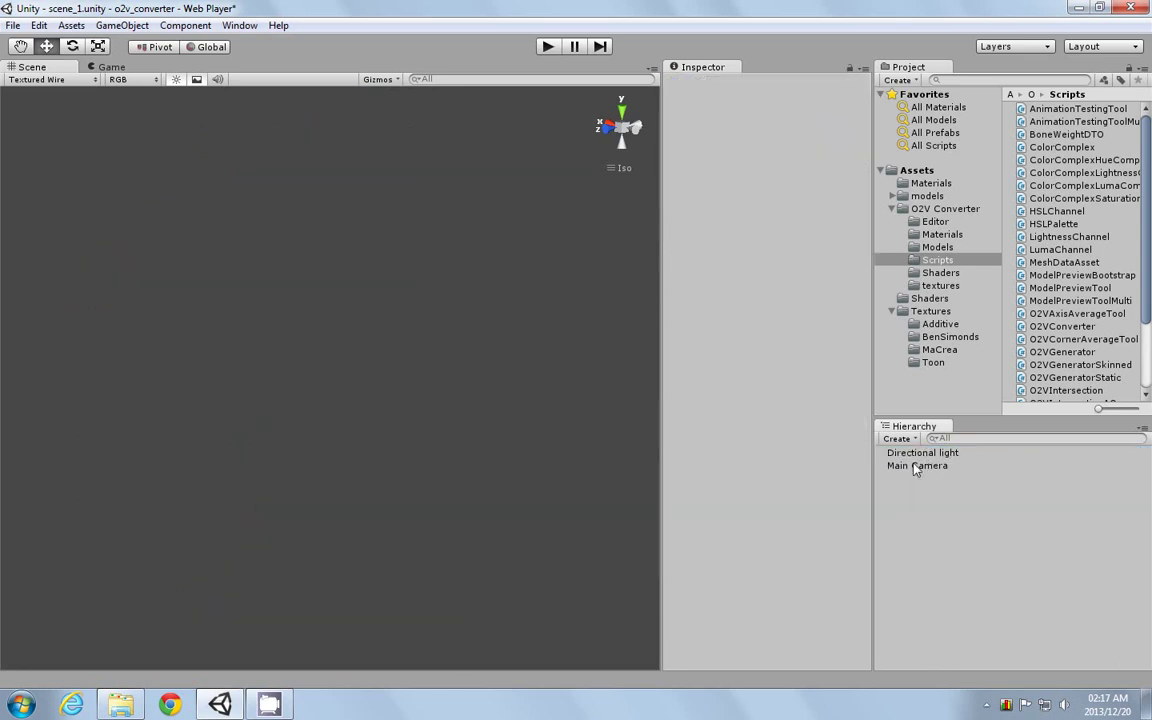
- Place the macaw_5 parrot model from the models folder into the scene
click(926, 196)
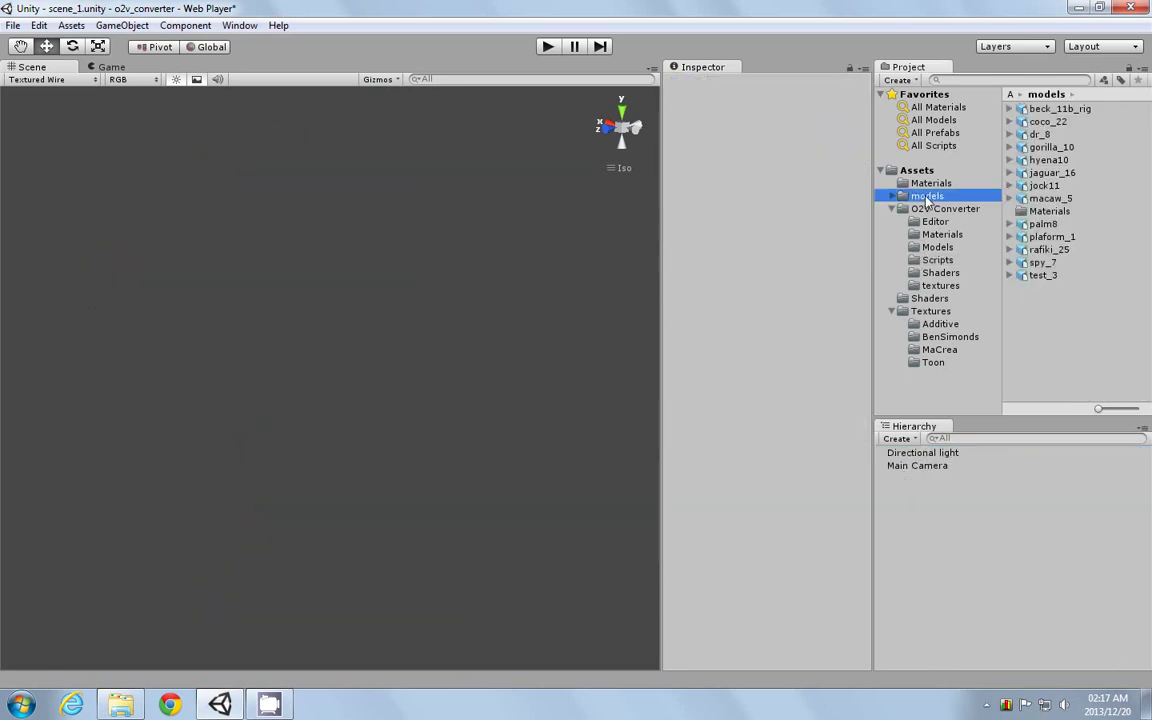
drag(1048, 198, 300, 390)
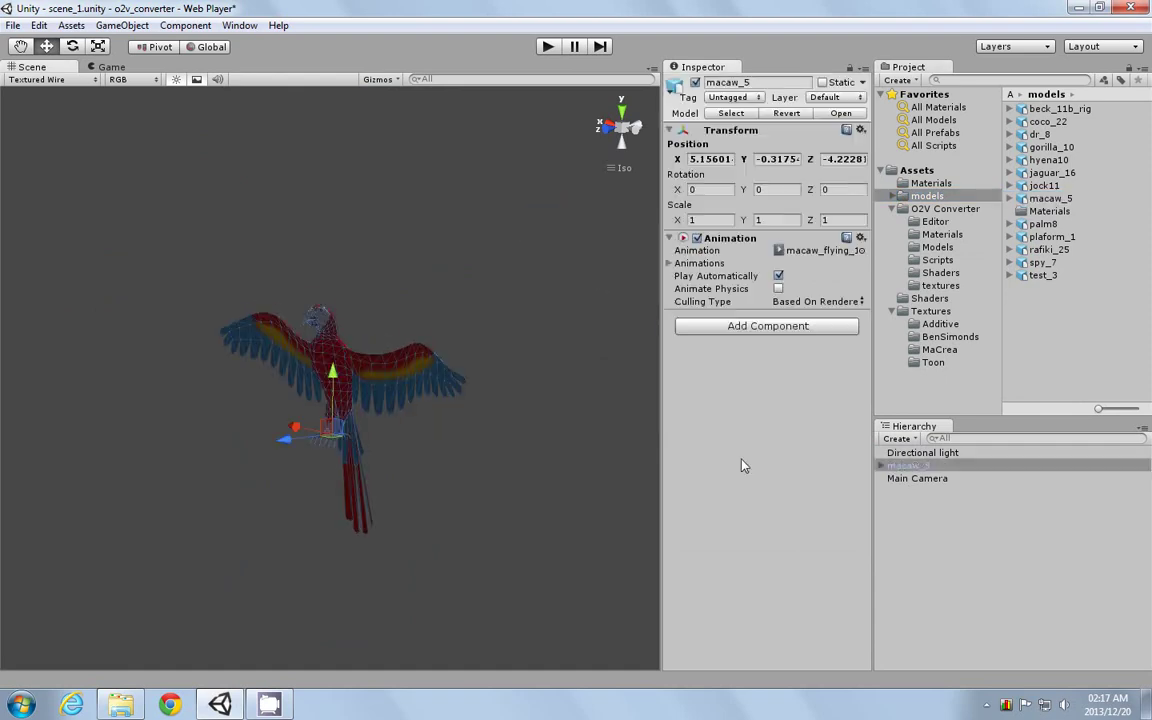
click(937, 260)
- Attach O2VConverter to macaw_5, set voxel count for max dimension to 40, and generate macaw_5_edit
drag(1075, 333, 930, 470)
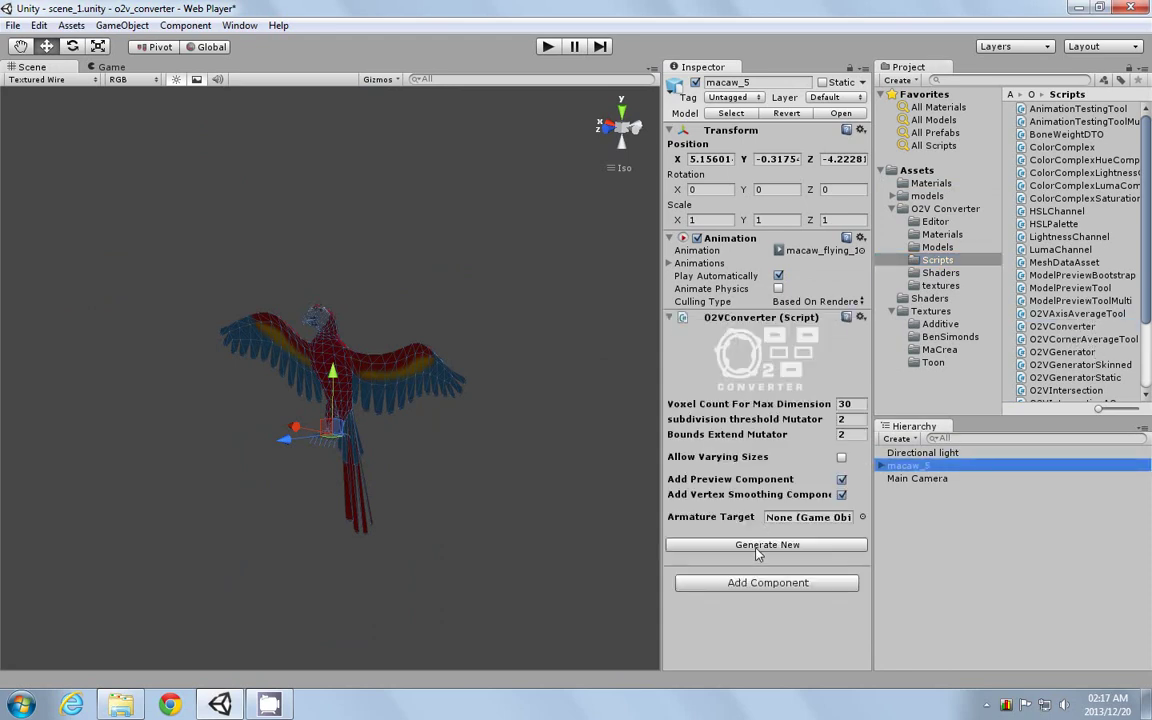
click(828, 405)
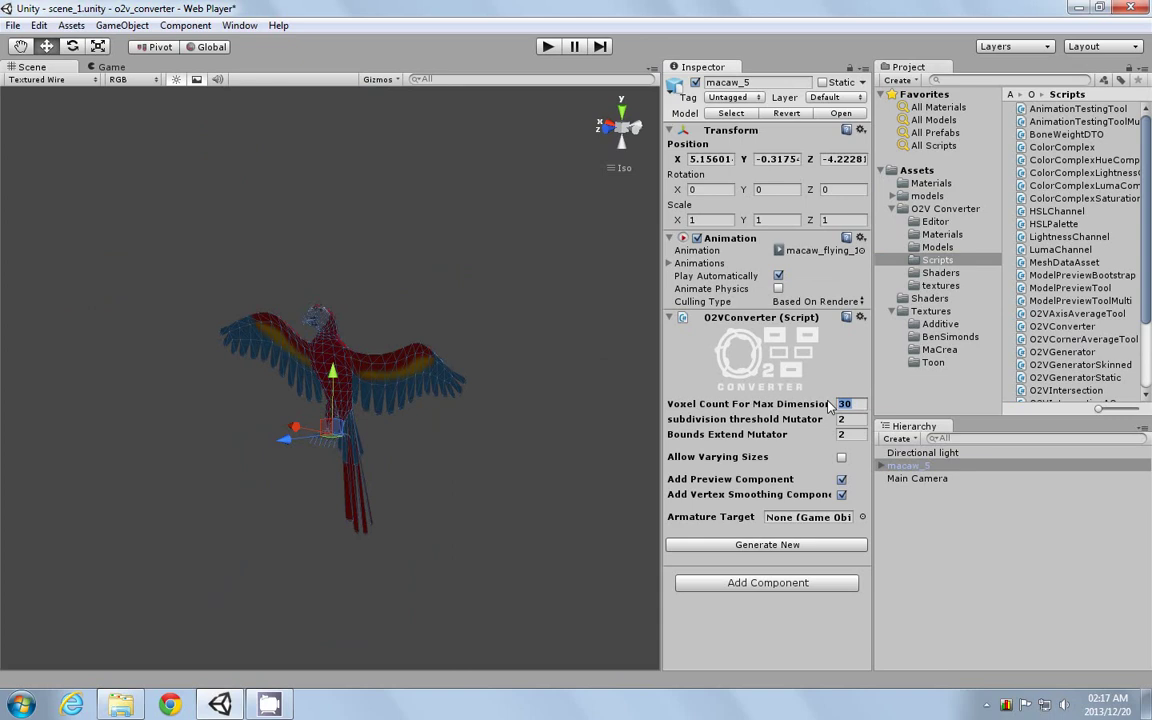
click(808, 551)
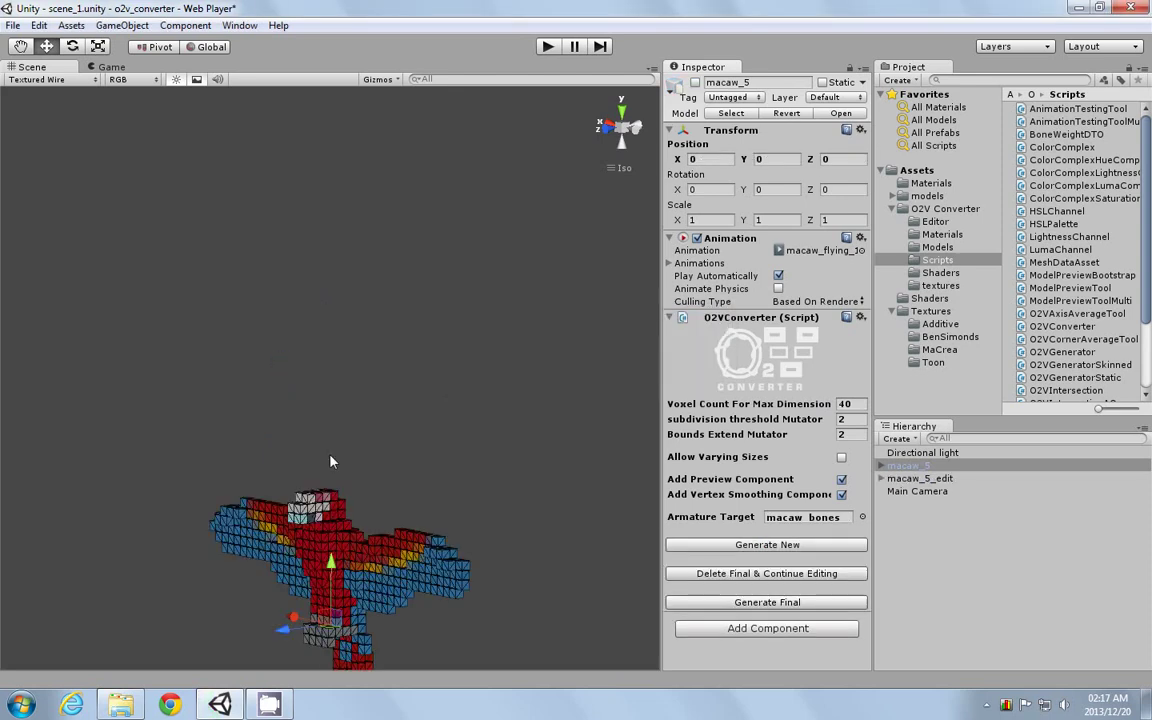
- Select a macaw voxel and exclude voxels below the minimum area thresholds
middle_drag(369, 513, 335, 319)
scroll(335, 319, up, 3)
alt+drag(399, 355, 426, 431)
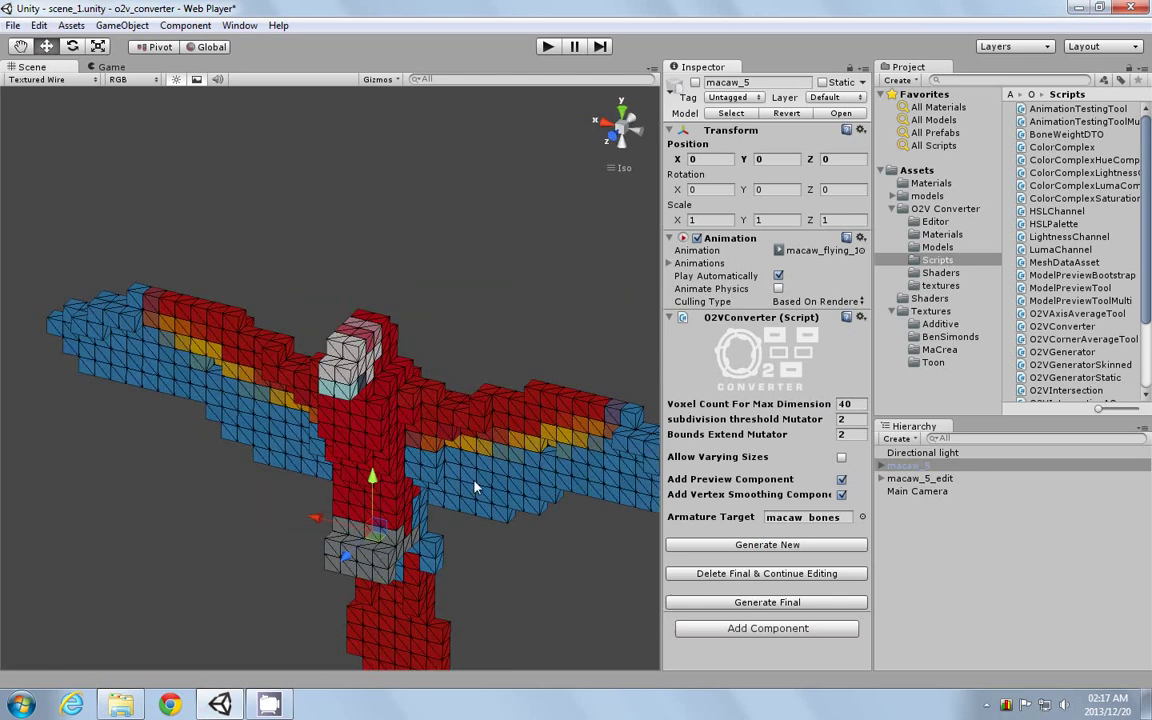
click(458, 423)
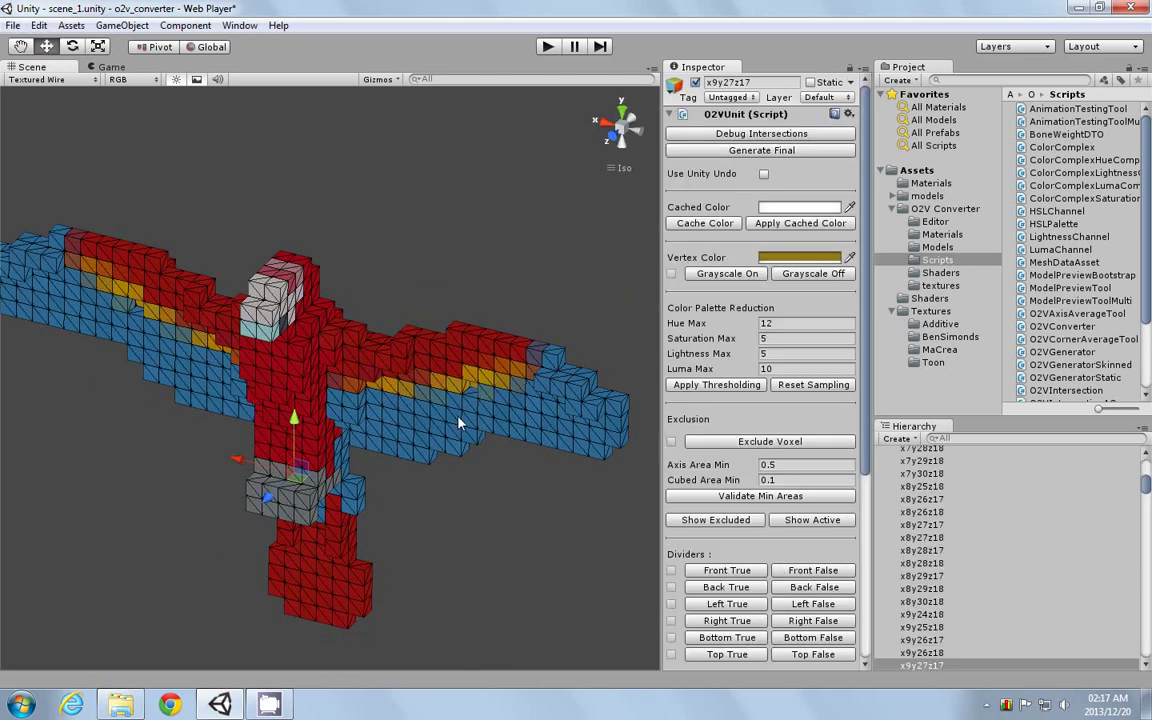
click(768, 500)
- Inspect the macaw's excluded voxels, then switch back to the full active voxel set
alt+drag(494, 499, 400, 502)
click(740, 520)
alt+drag(520, 440, 499, 484)
scroll(361, 350, up, 5)
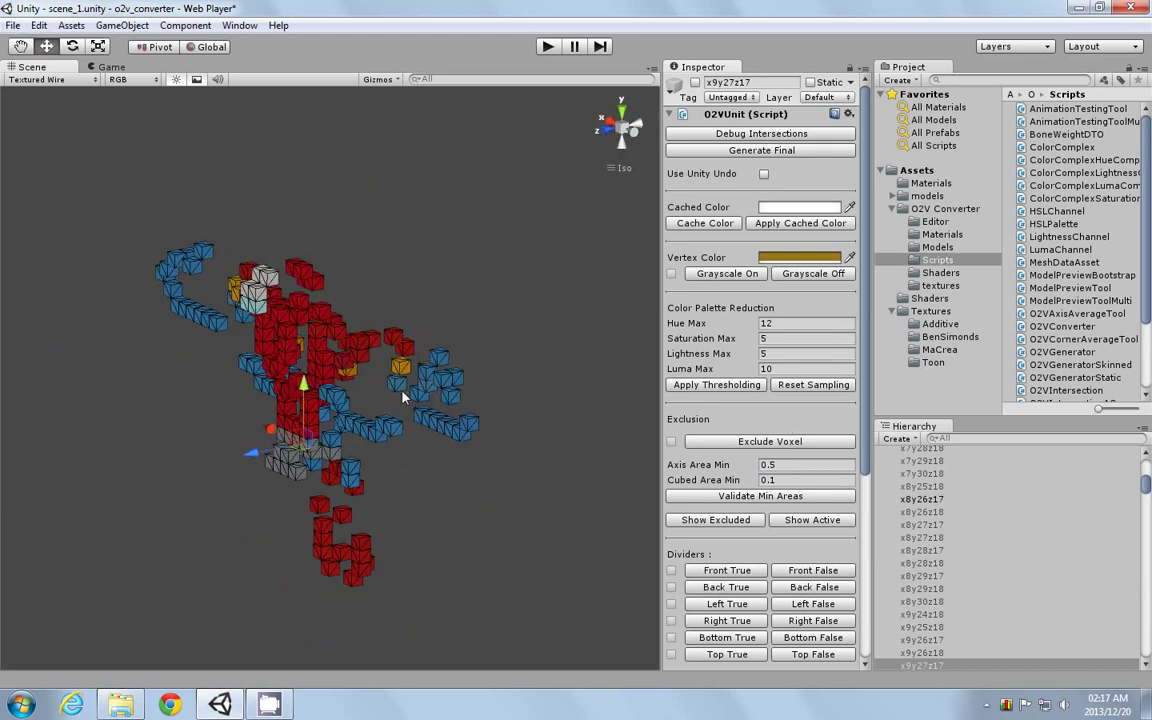
scroll(348, 337, down, 3)
alt+drag(350, 335, 427, 448)
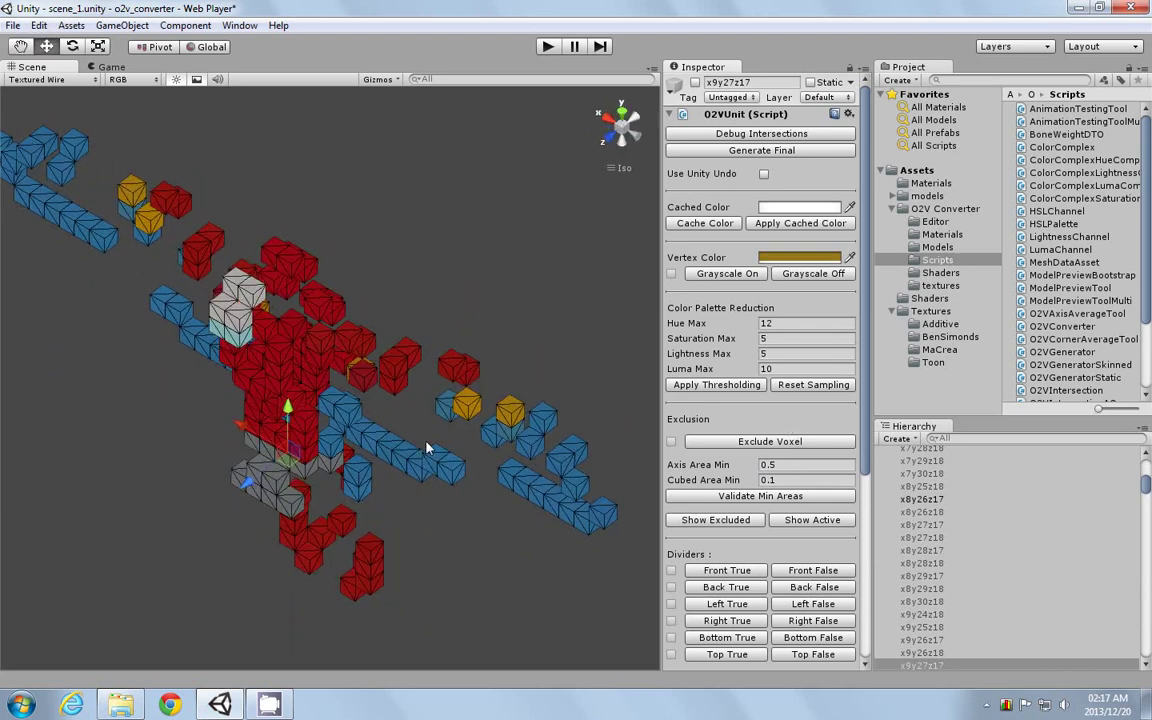
click(778, 522)
- Orbit the voxel macaw and box-select two groups of its voxels
alt+drag(395, 390, 435, 383)
alt+drag(479, 457, 980, 165)
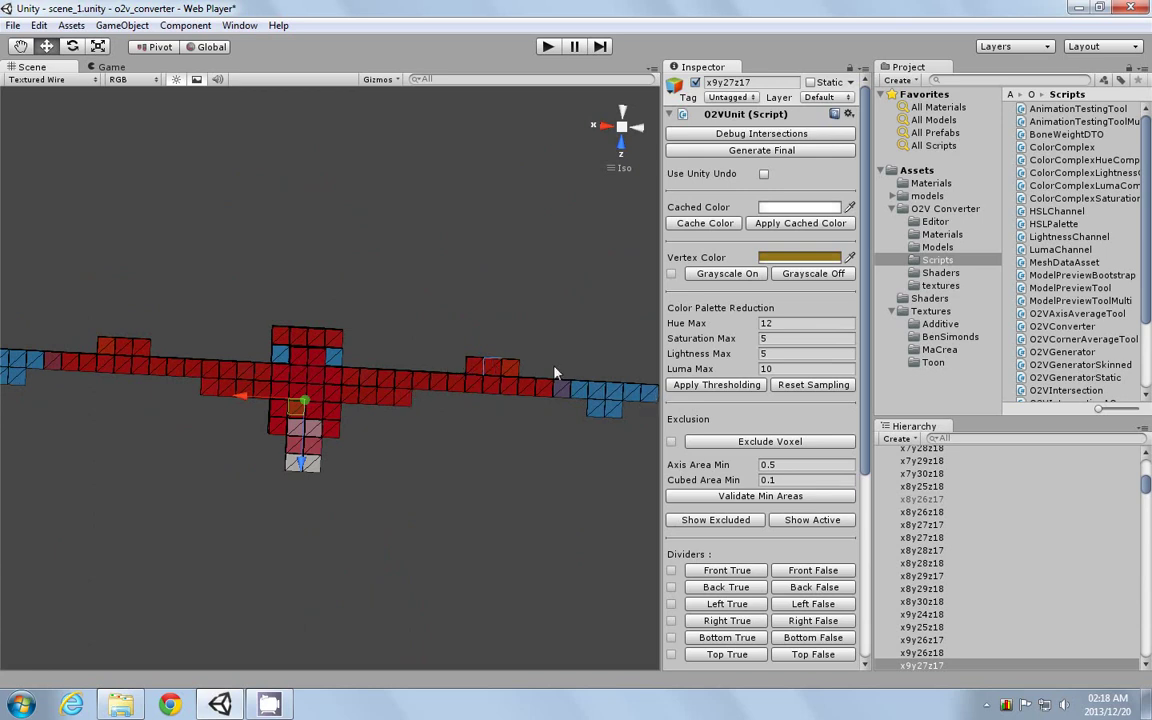
mouse_move(525, 446)
alt+mouse_down()
mouse_move(532, 432)
mouse_move(537, 445)
alt+mouse_up()
drag(456, 320, 530, 366)
shift+drag(85, 321, 155, 372)
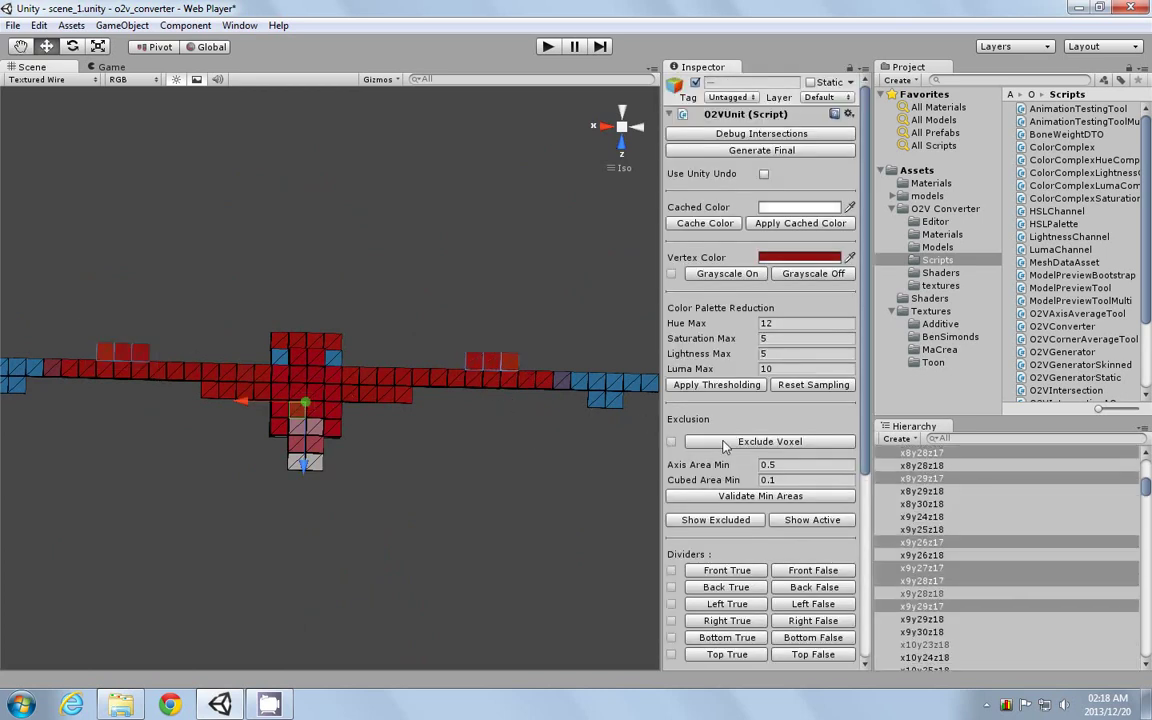
- Orbit to the parrot's wing and show only the excluded voxels
alt+drag(465, 436, 445, 160)
scroll(503, 367, up, 4)
alt+drag(503, 367, 487, 418)
click(741, 530)
alt+drag(513, 483, 176, 315)
- Re-include the excluded orange wing voxel and show the active voxels again
click(395, 398)
click(130, 305)
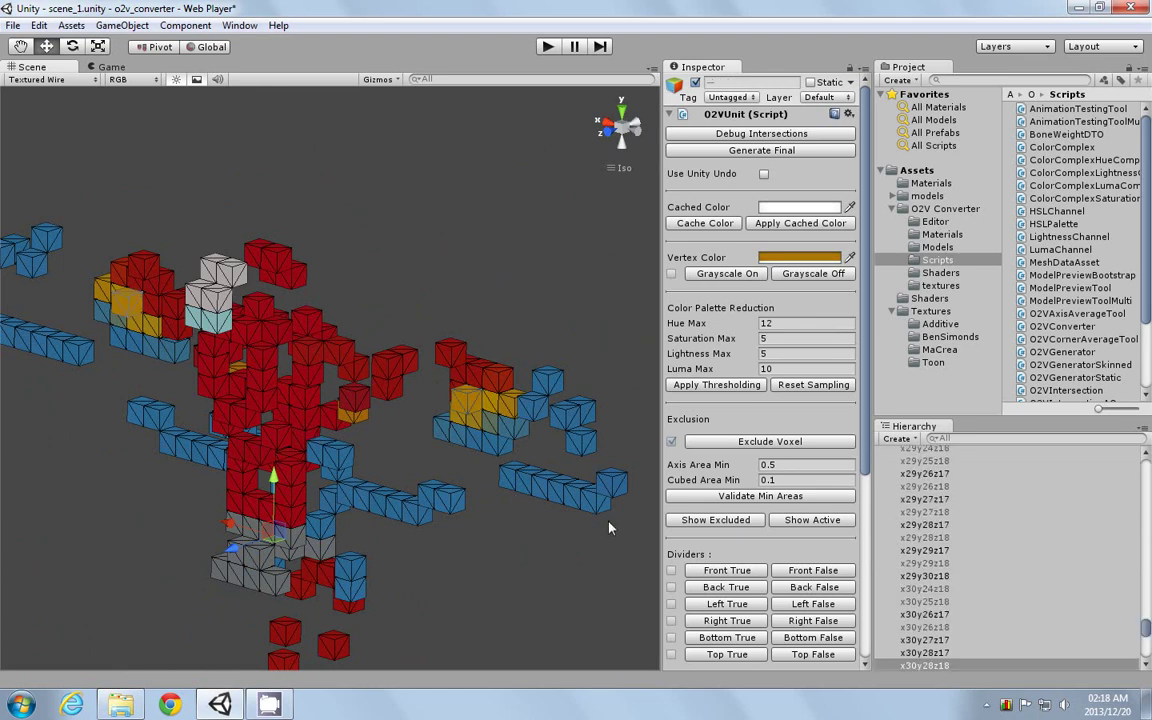
click(780, 445)
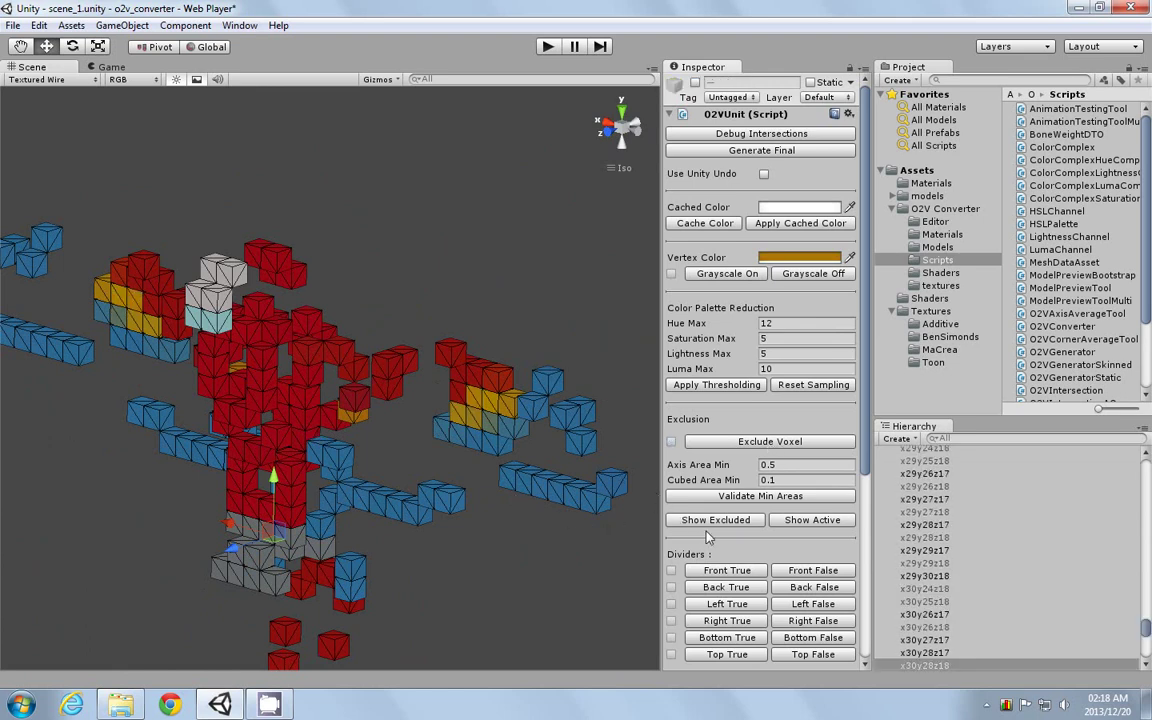
click(814, 522)
- Compare the excluded-only view with the full active macaw from a new angle
alt+drag(424, 494, 537, 422)
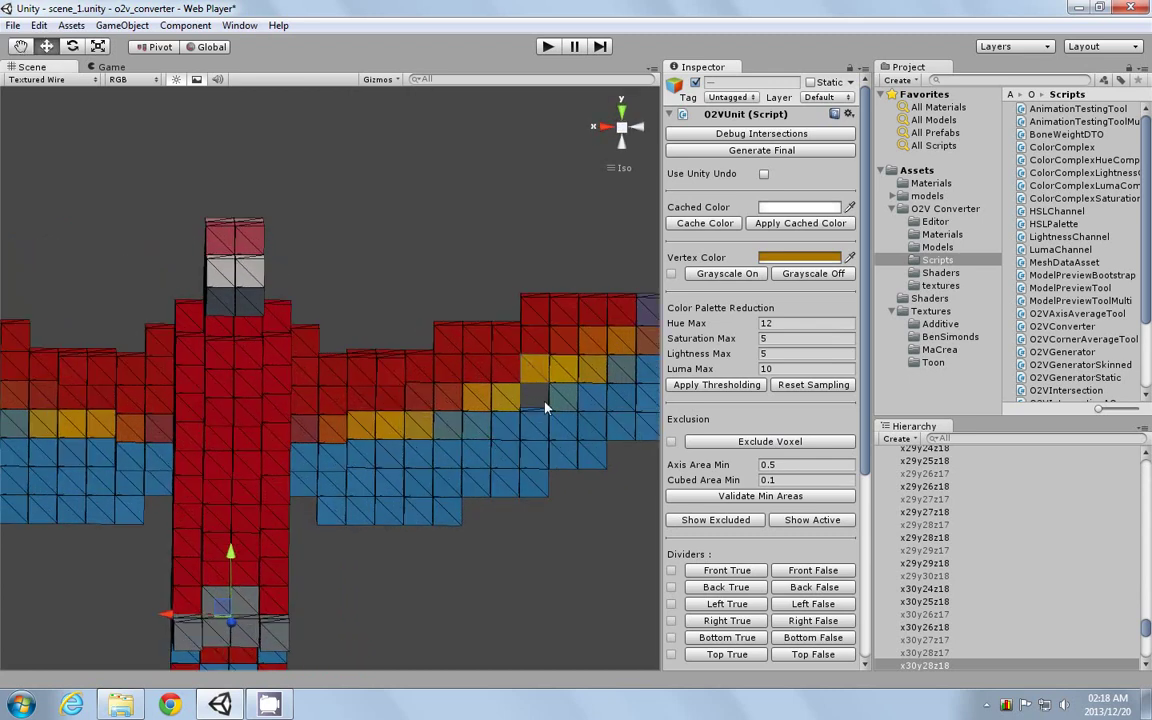
alt+drag(541, 402, 438, 430)
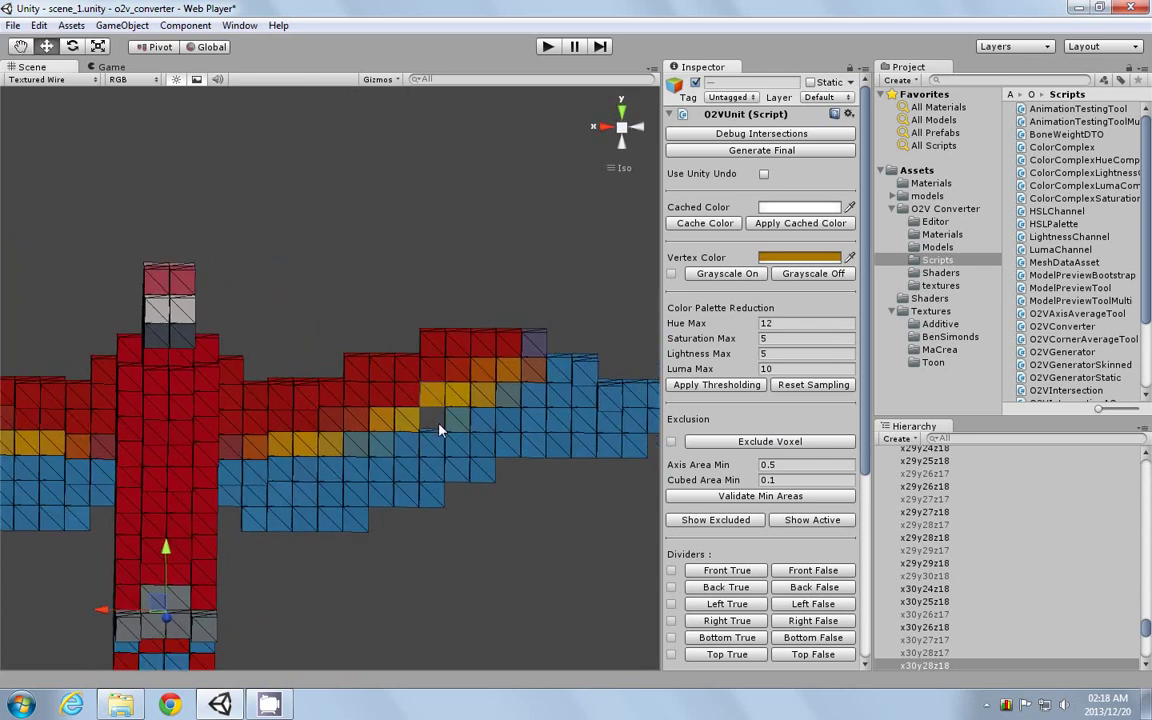
click(724, 520)
alt+drag(490, 445, 239, 347)
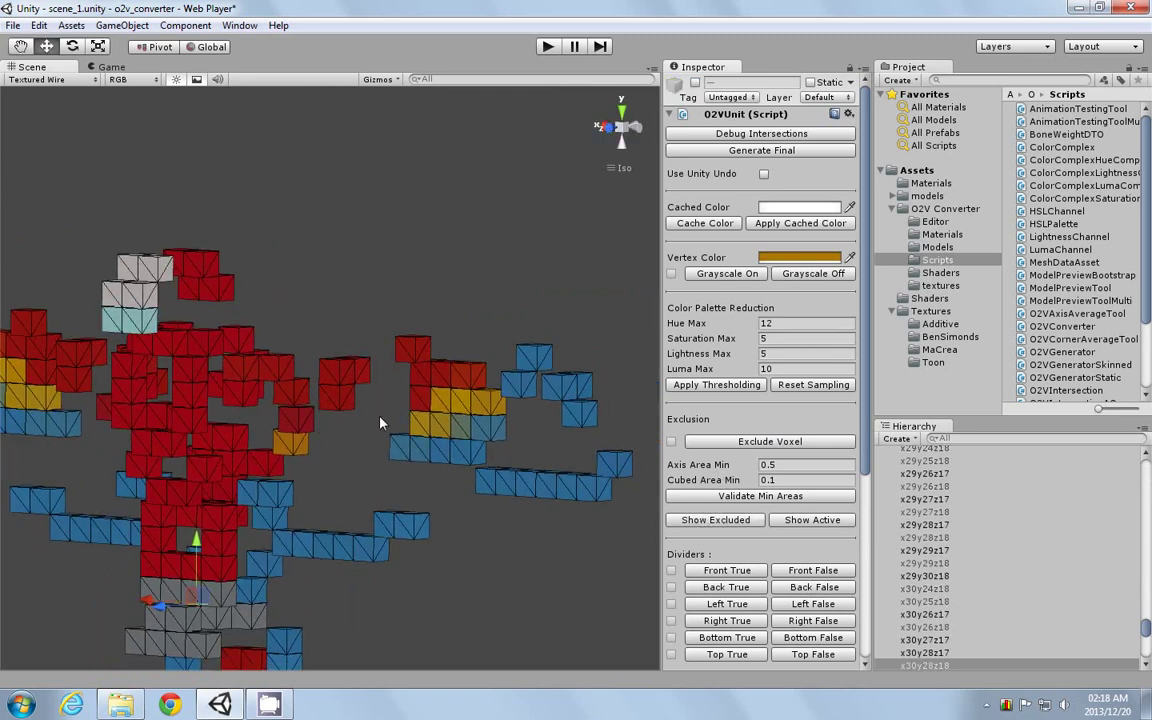
click(814, 525)
- Orbit to the parrot's wing and select voxel x8y27z18 in the wing band
alt+drag(443, 458, 447, 417)
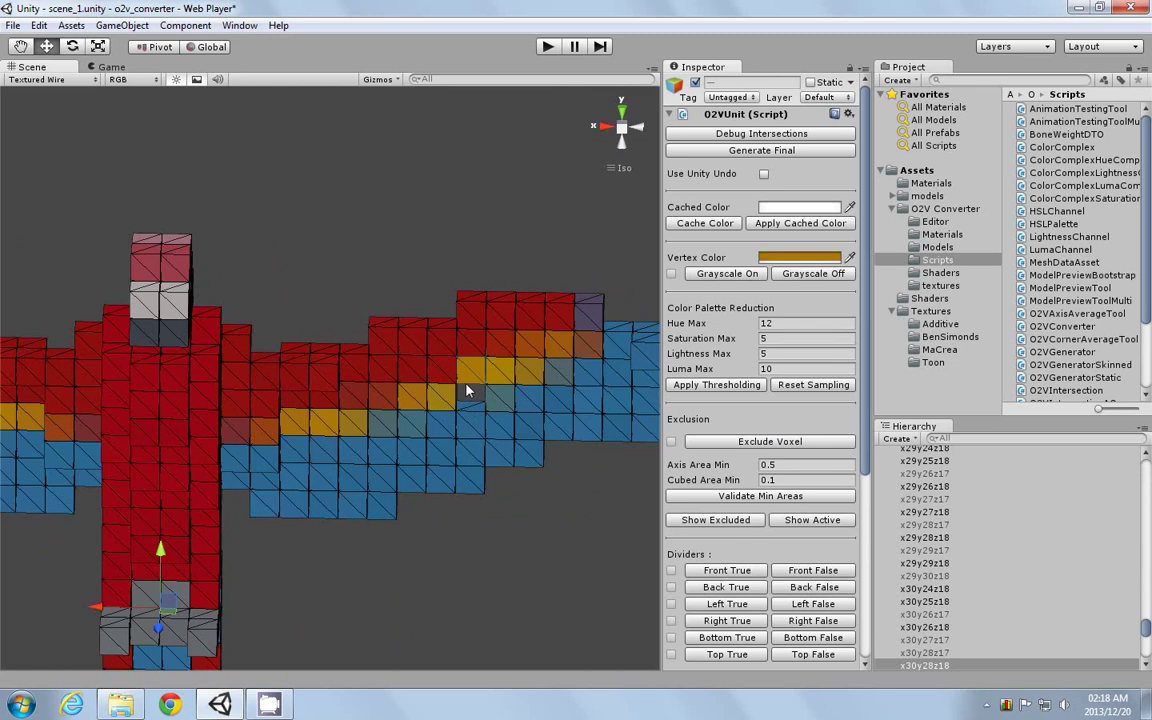
scroll(468, 391, up, 2)
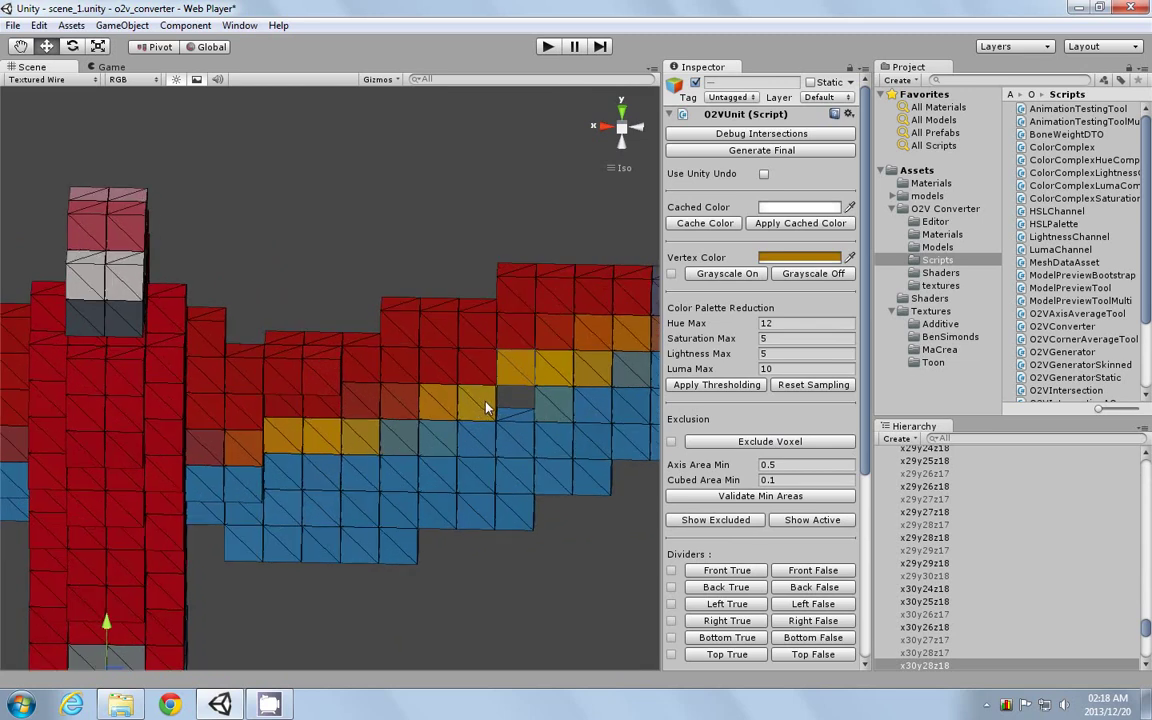
alt+drag(512, 404, 446, 373)
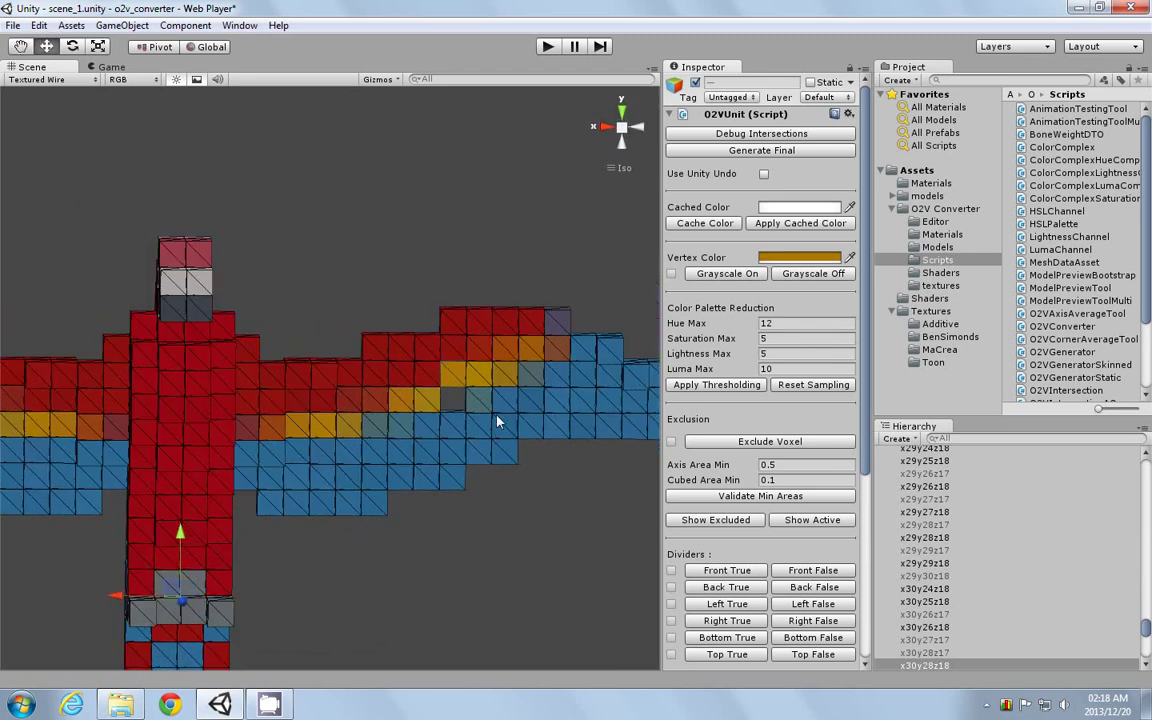
click(485, 403)
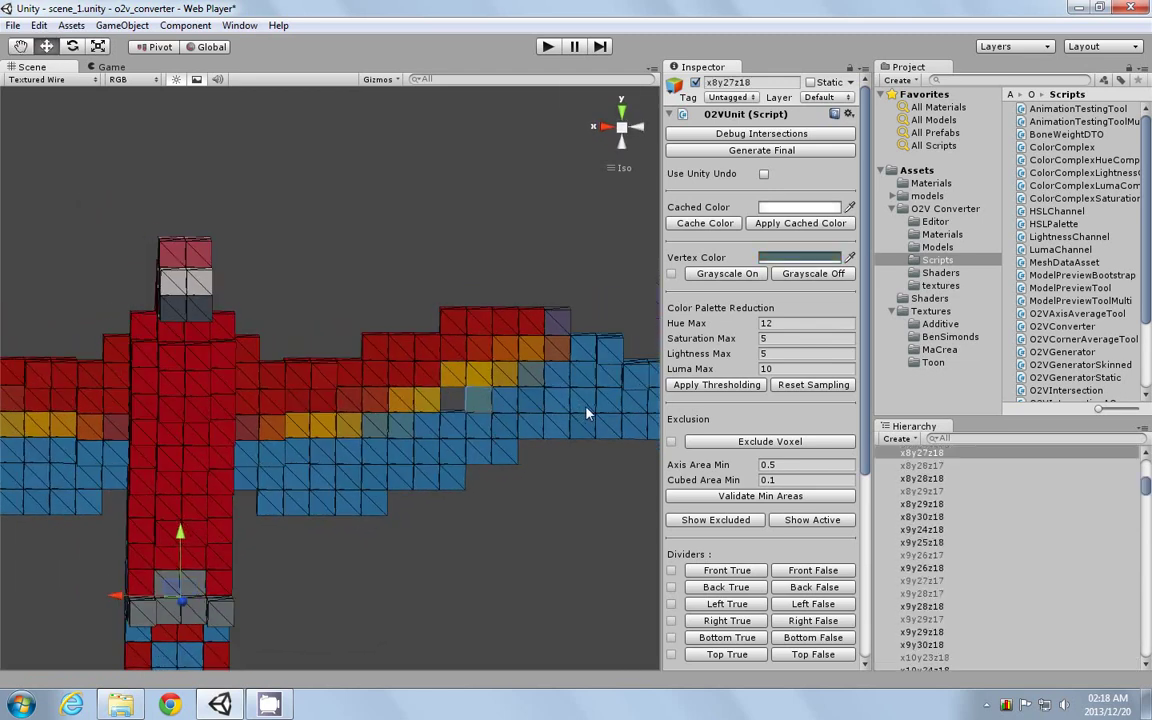
- Select wing voxel x24y26z18 and attempt Copy Left, refused because the spot is occupied
scroll(760, 520, down, 6)
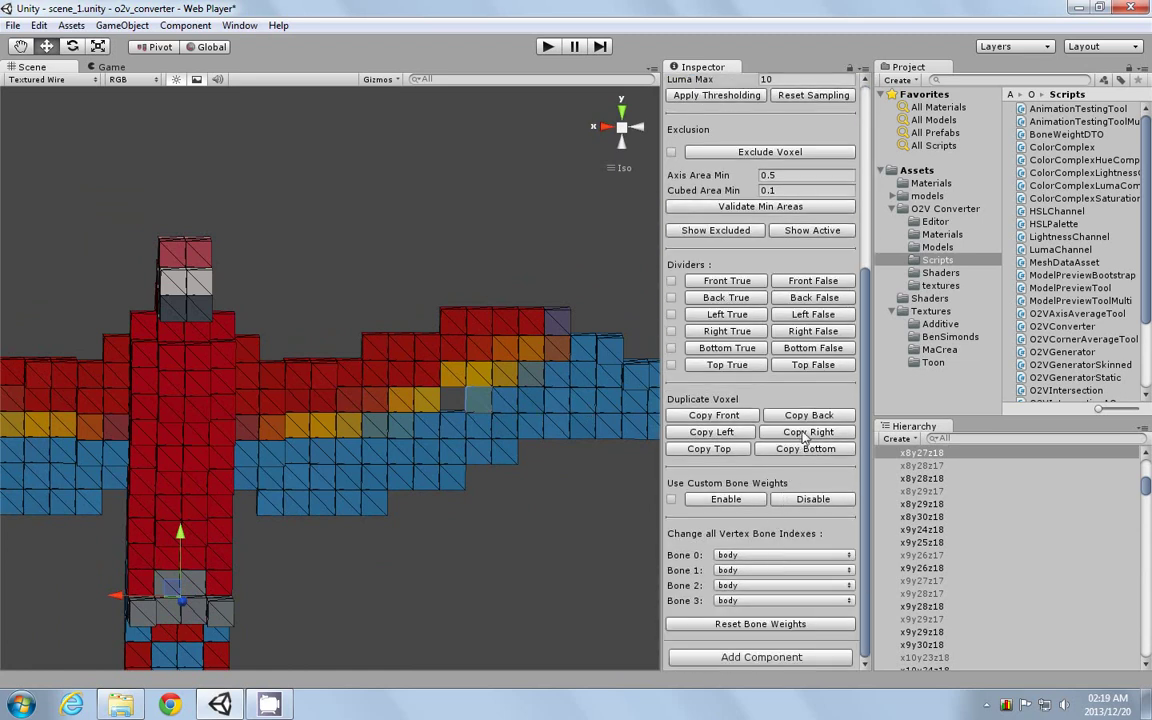
alt+drag(320, 412, 267, 401)
scroll(229, 408, up, 5)
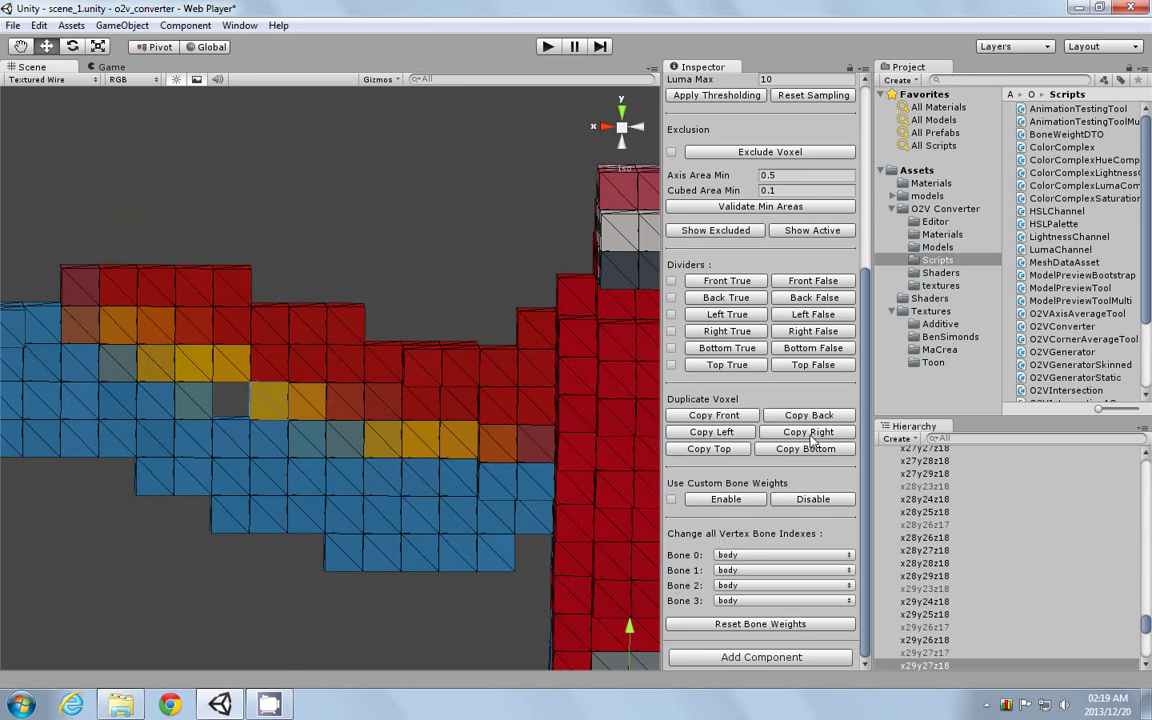
scroll(351, 388, down, 5)
alt+drag(307, 397, 285, 478)
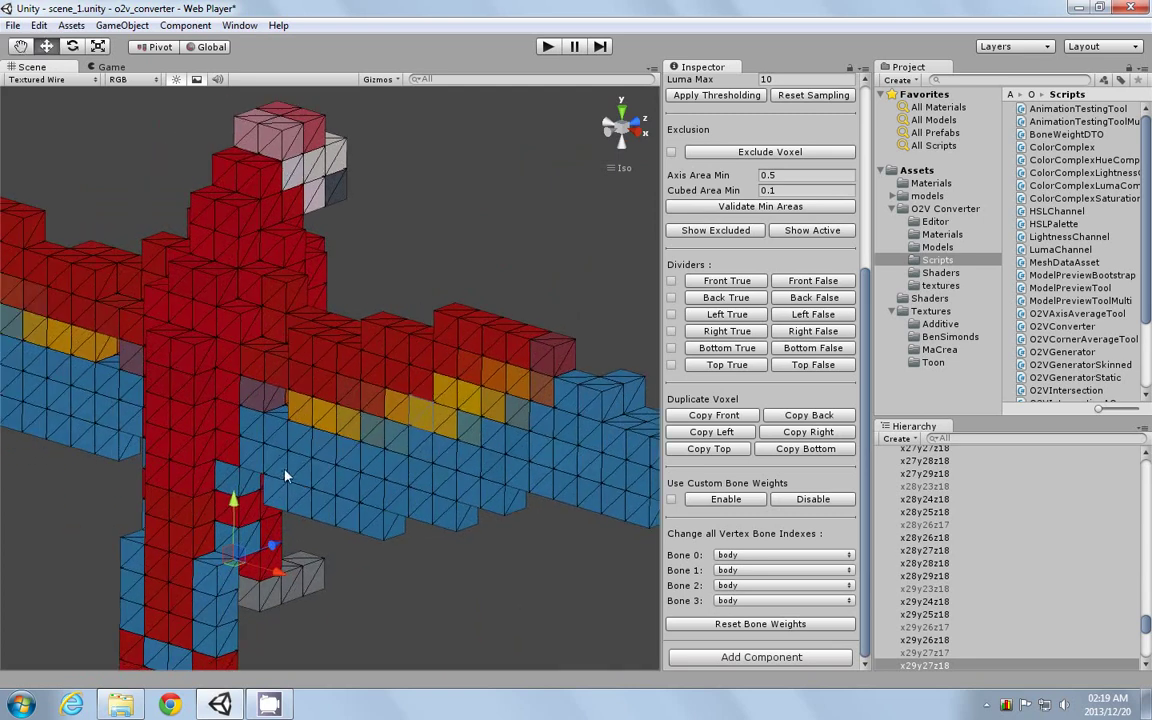
alt+drag(242, 426, 268, 435)
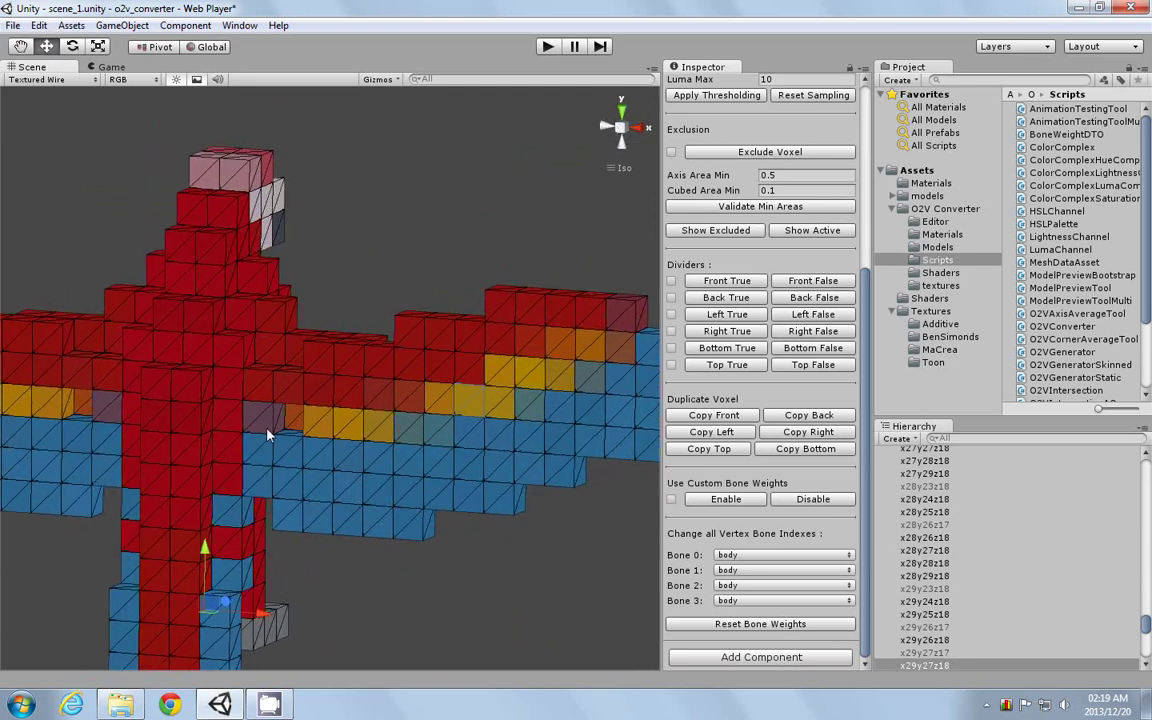
scroll(268, 435, up, 5)
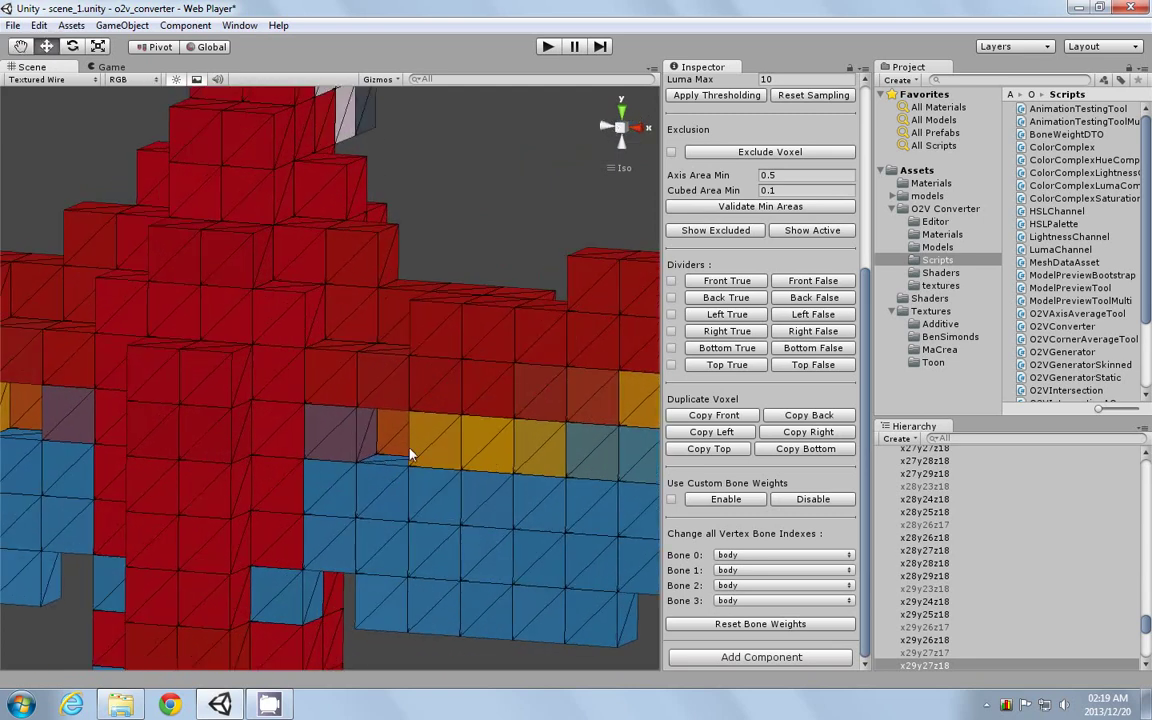
click(428, 445)
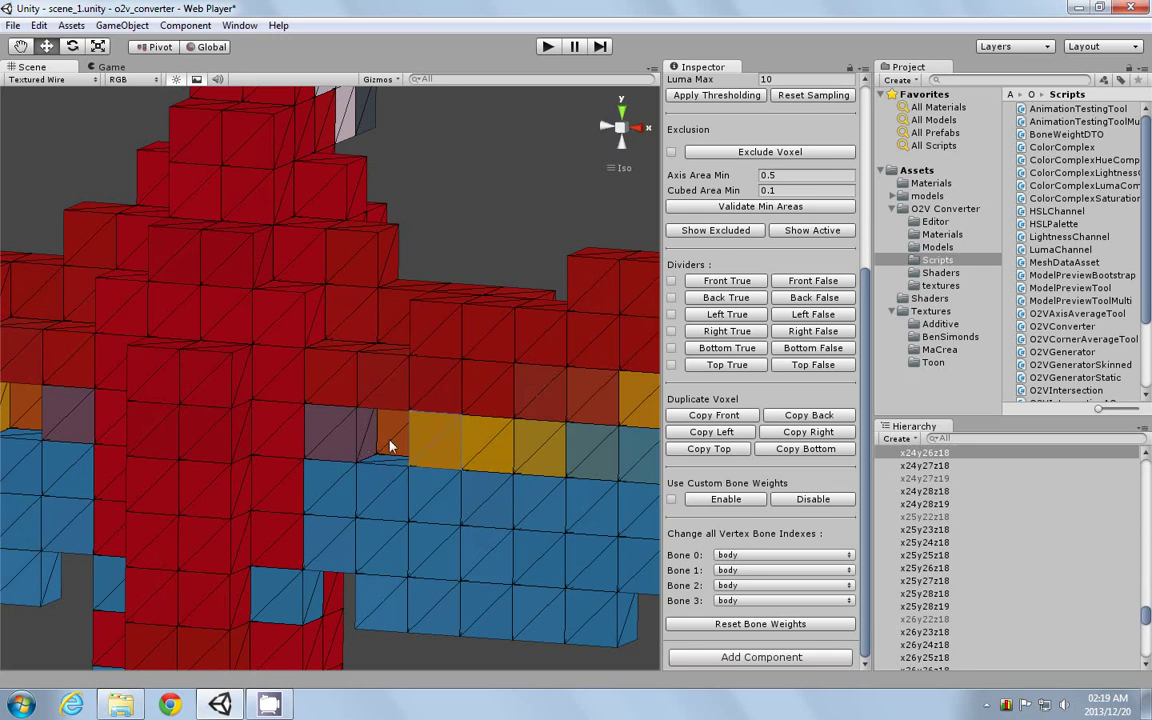
alt+drag(390, 447, 398, 462)
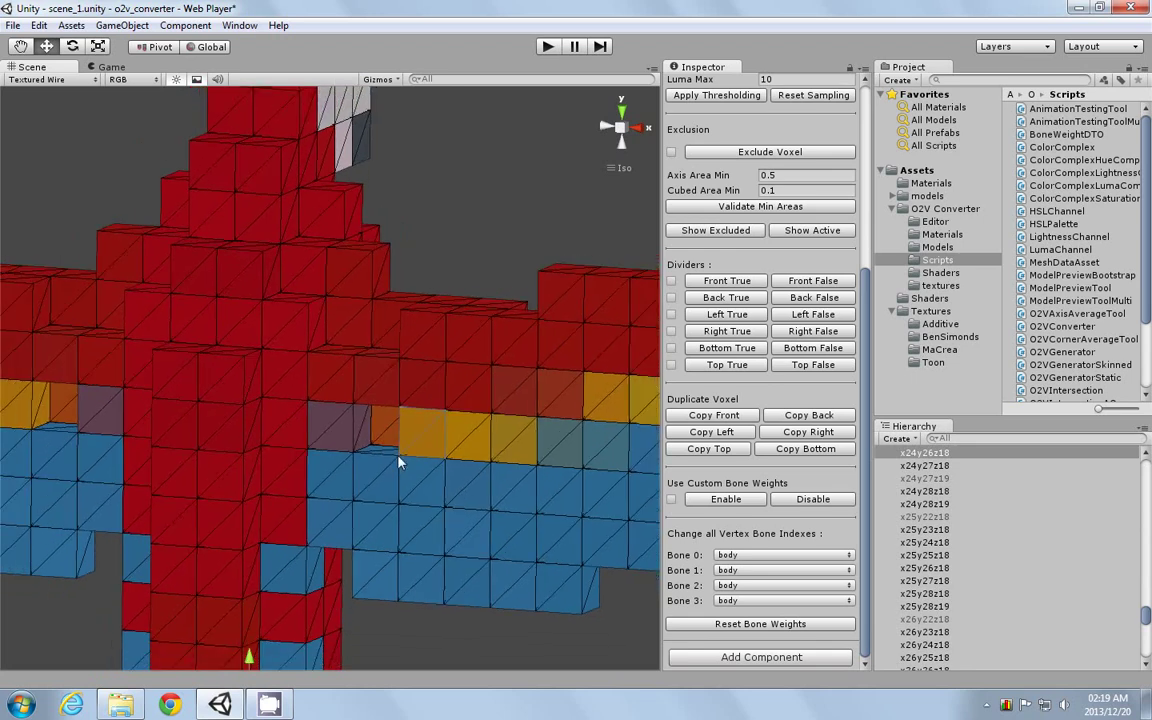
click(726, 437)
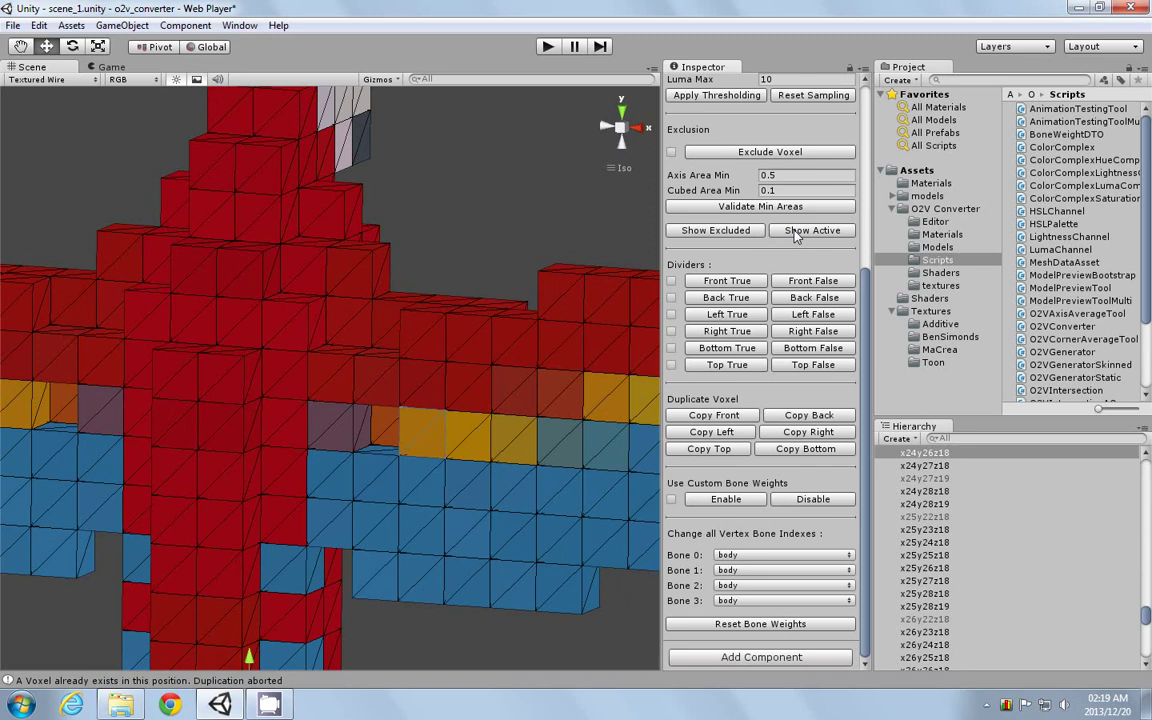
- In the excluded view, restore orange voxels x23y26z18 and x16y26z18 to the wing band
click(737, 234)
click(360, 423)
click(77, 412)
click(692, 149)
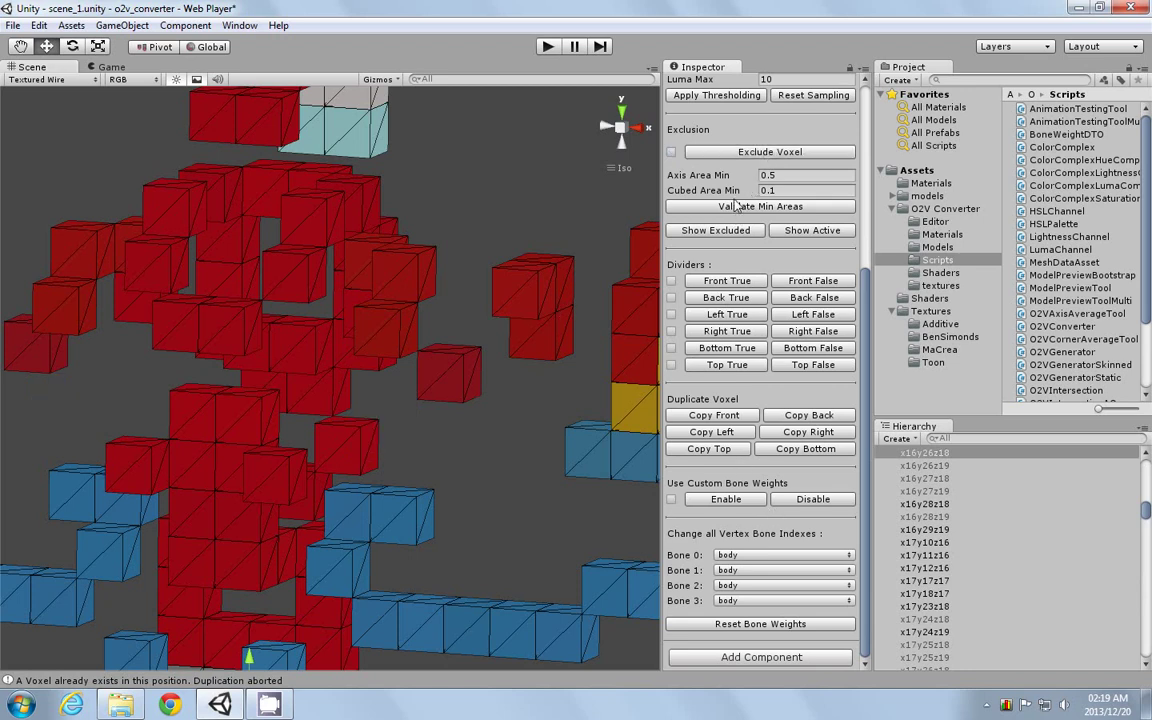
scroll(406, 402, down, 4)
scroll(406, 402, down, 2)
alt+drag(380, 520, 278, 362)
- Exclude stray top voxel x20y33z21, then select voxels x9y28z18 and x15y26z18 from an angled view
click(185, 257)
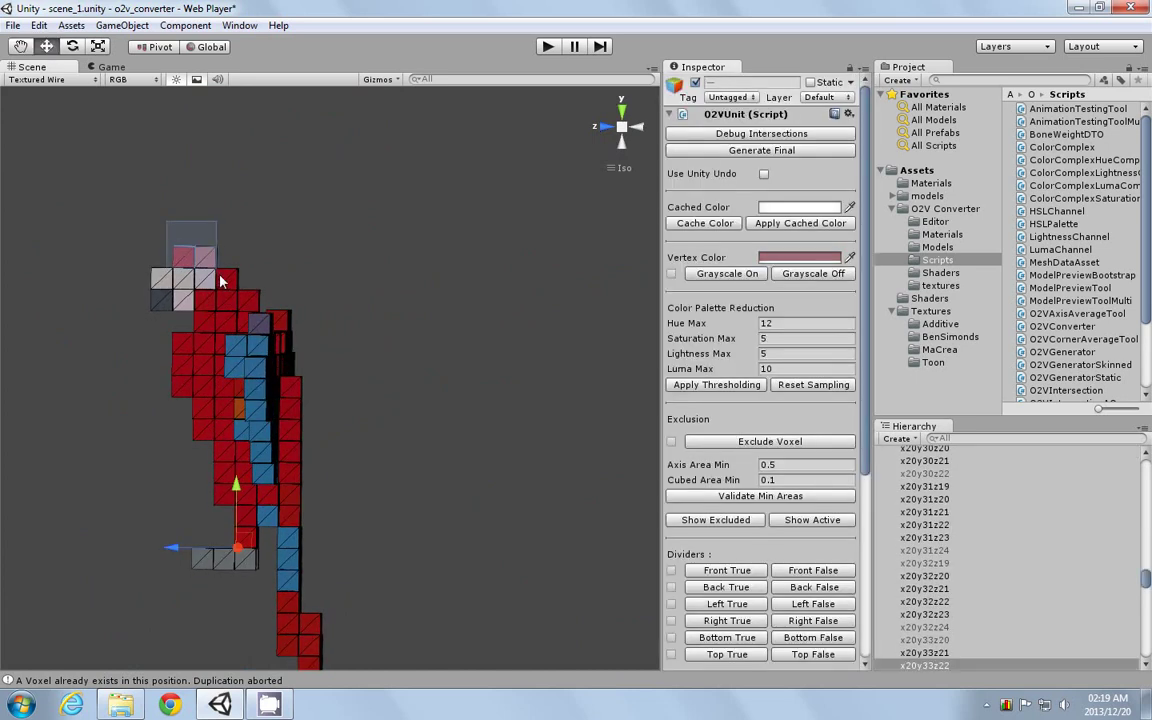
click(800, 442)
alt+drag(350, 459, 467, 473)
click(447, 459)
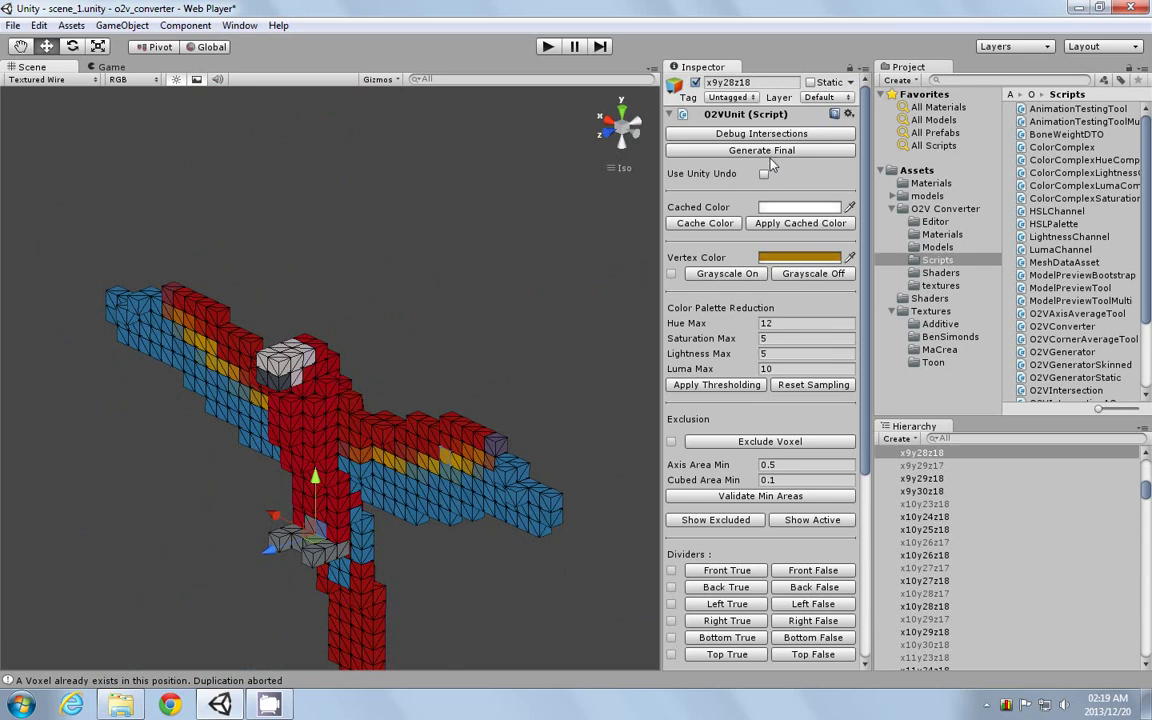
click(380, 456)
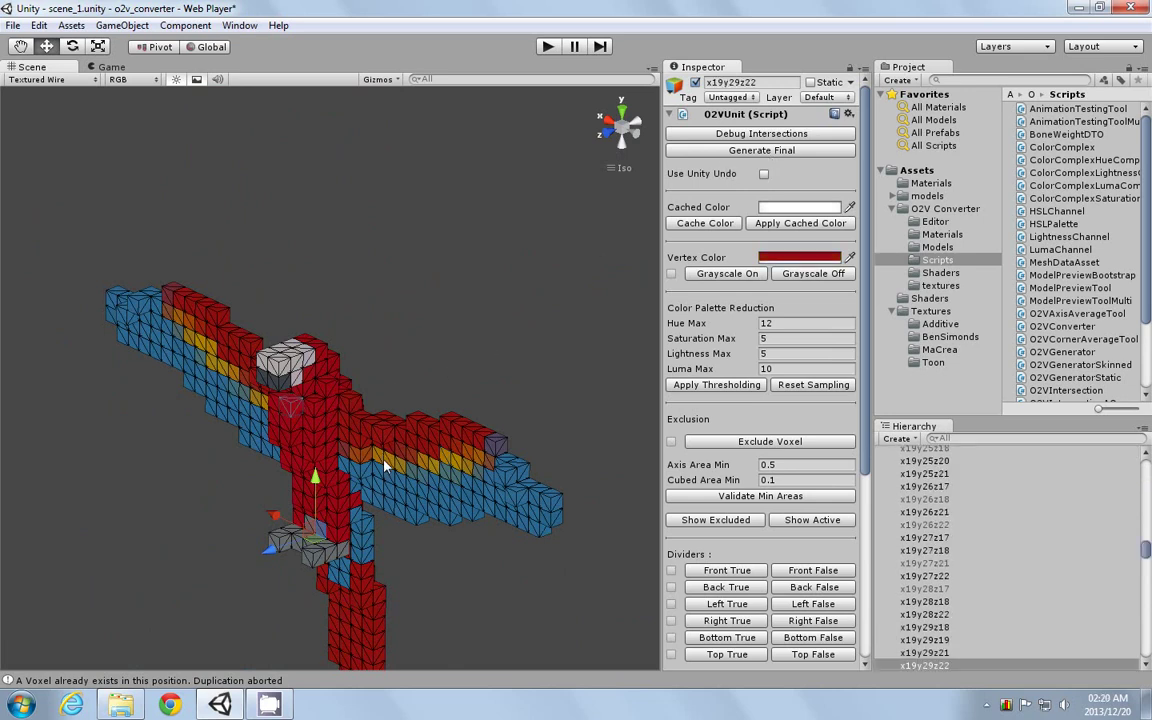
click(386, 462)
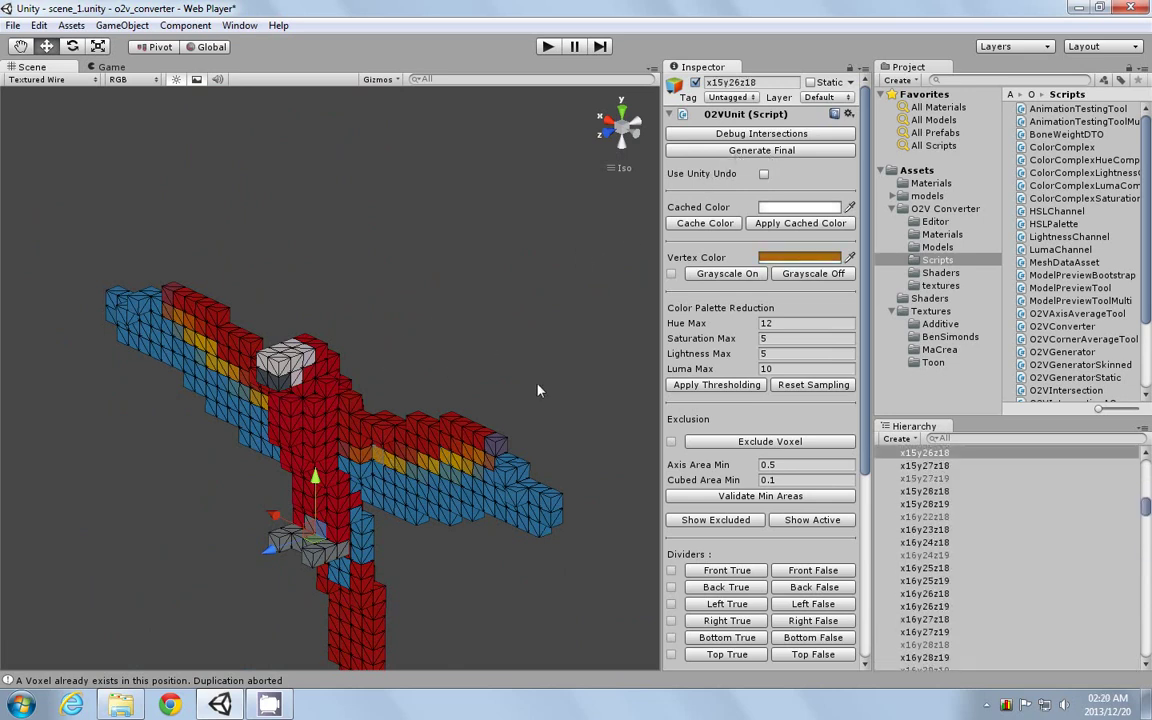
- Generate the final prefab, overwriting the existing one, and orbit around the finished parrot
click(735, 152)
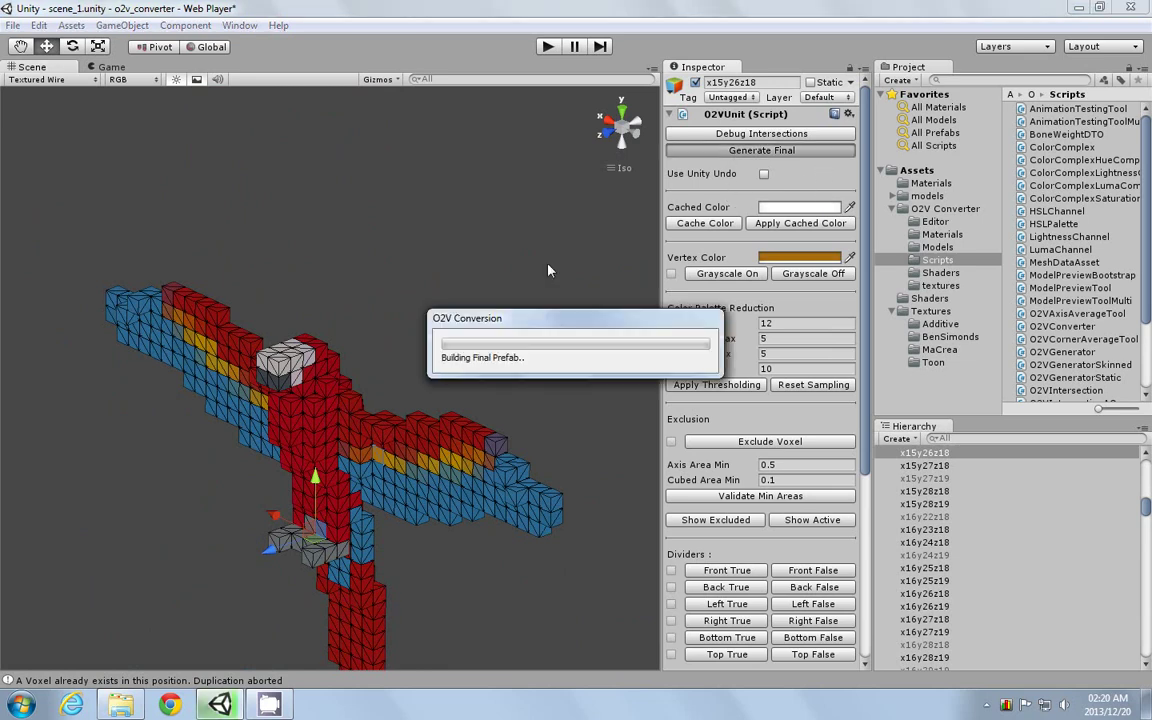
click(622, 381)
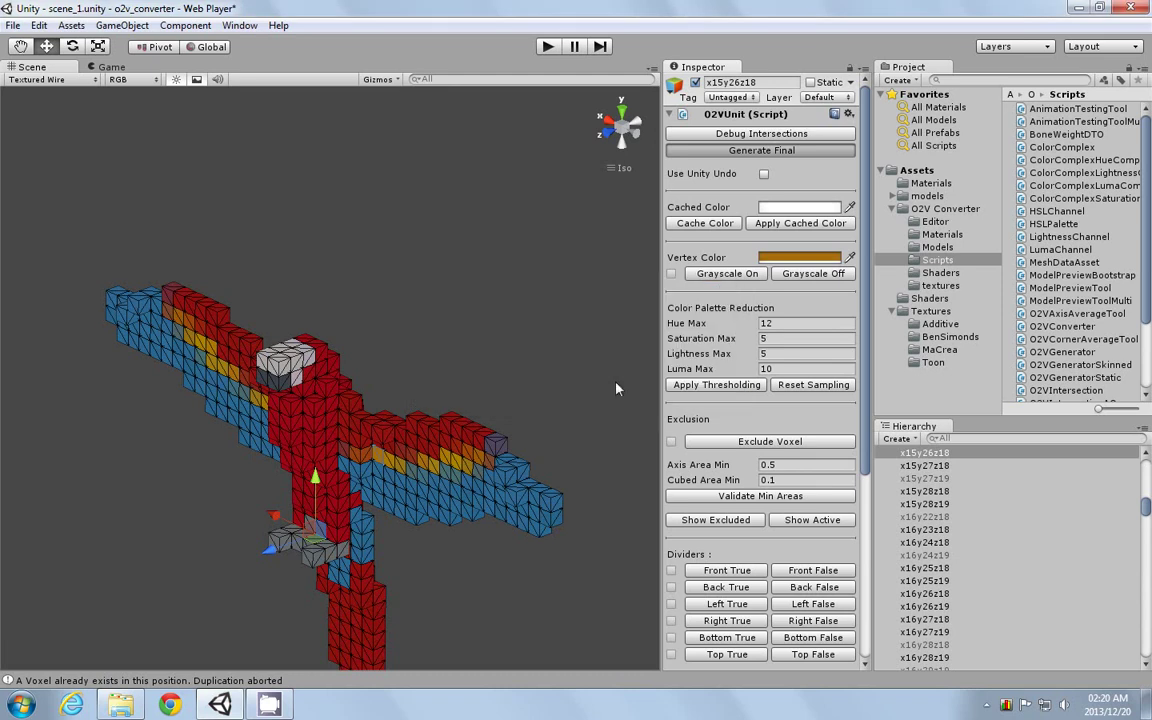
alt+drag(468, 432, 526, 40)
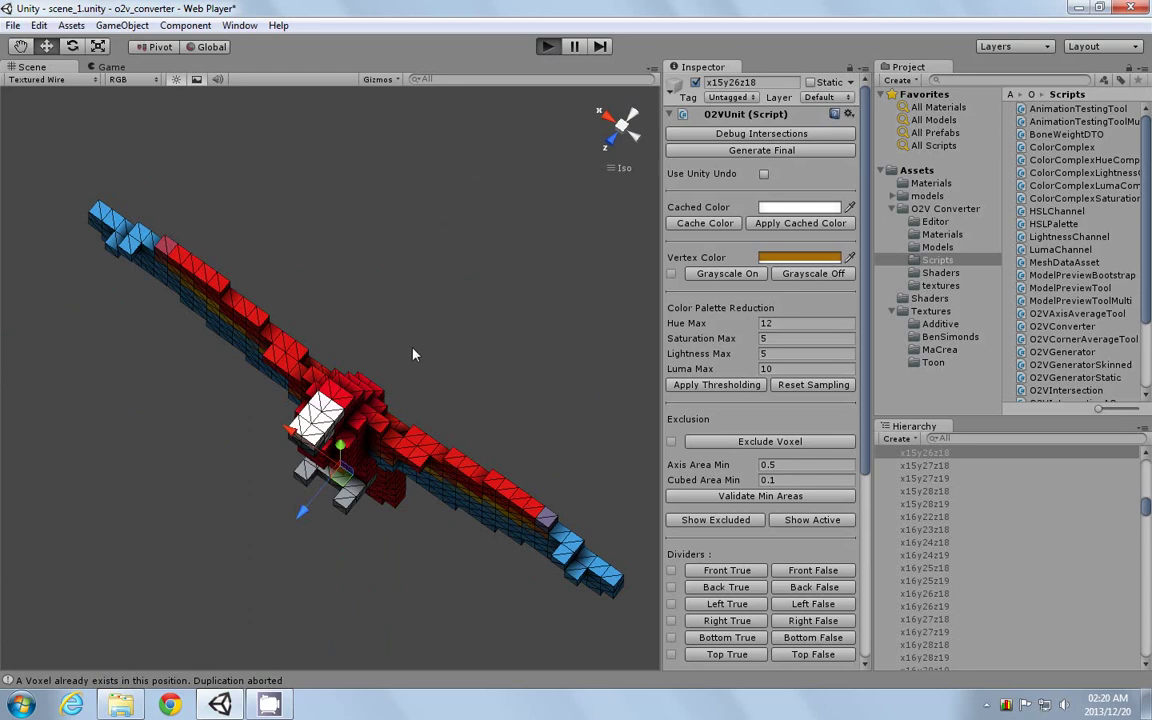
- Play the scene with Ctrl+P to watch the macaw flap, stop it, and open the screen recorder's options
key(ctrl+p)
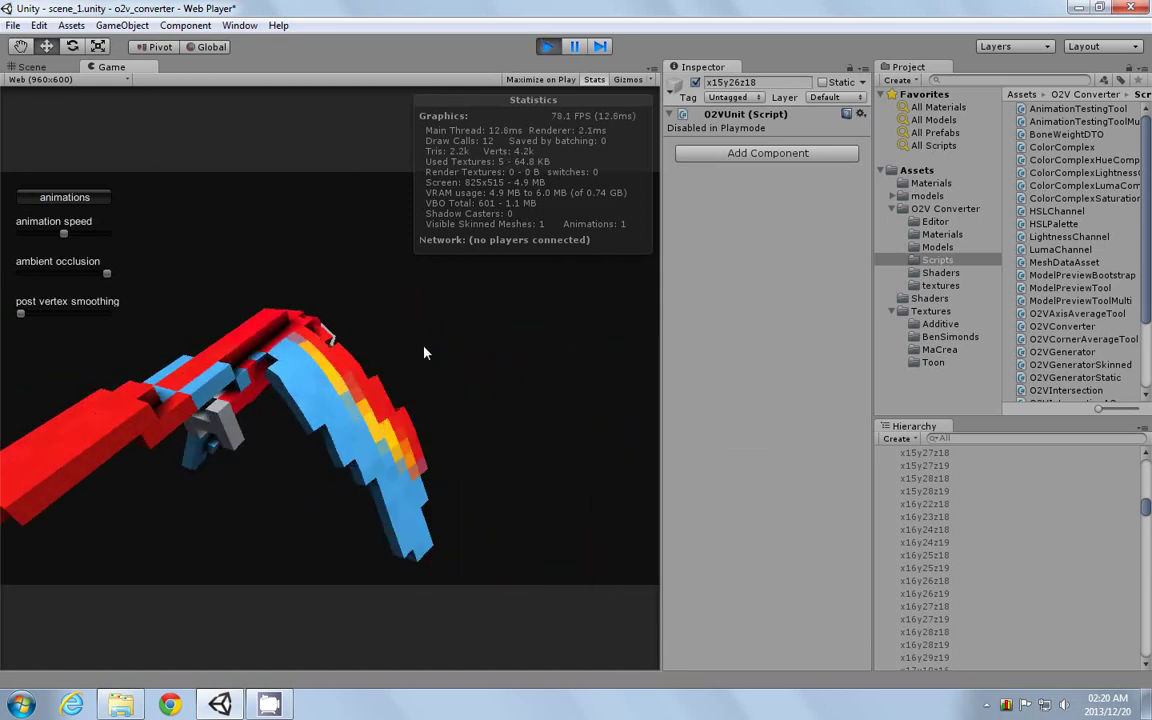
click(547, 47)
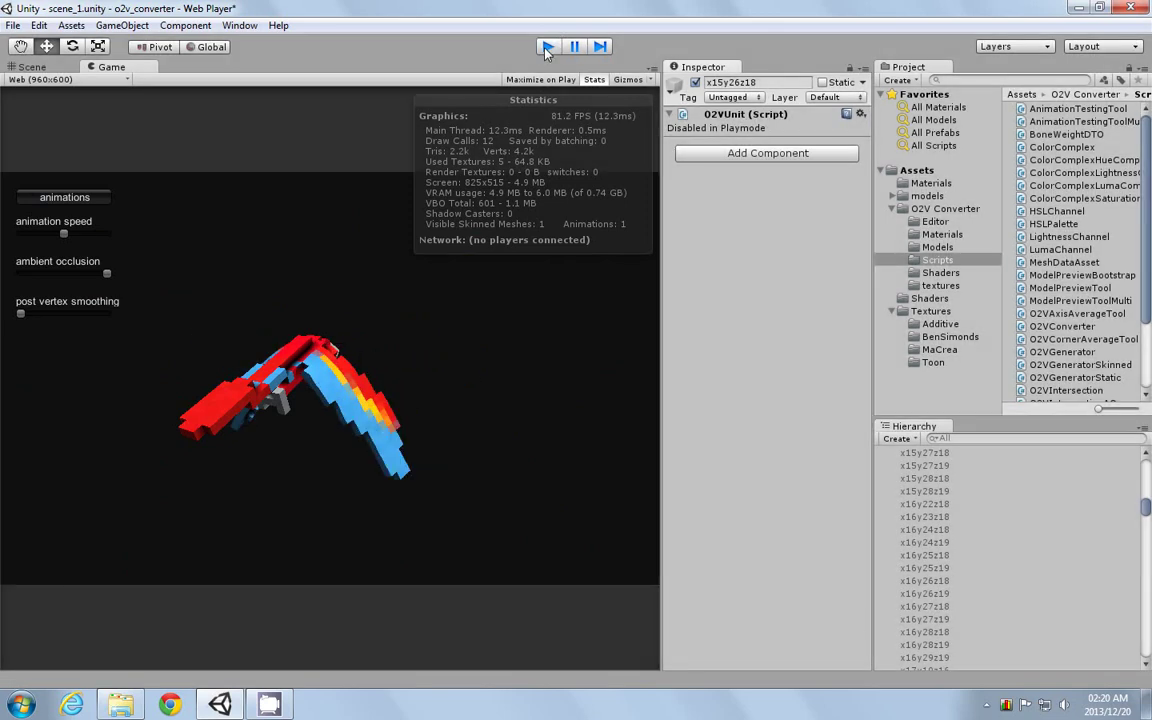
click(984, 708)
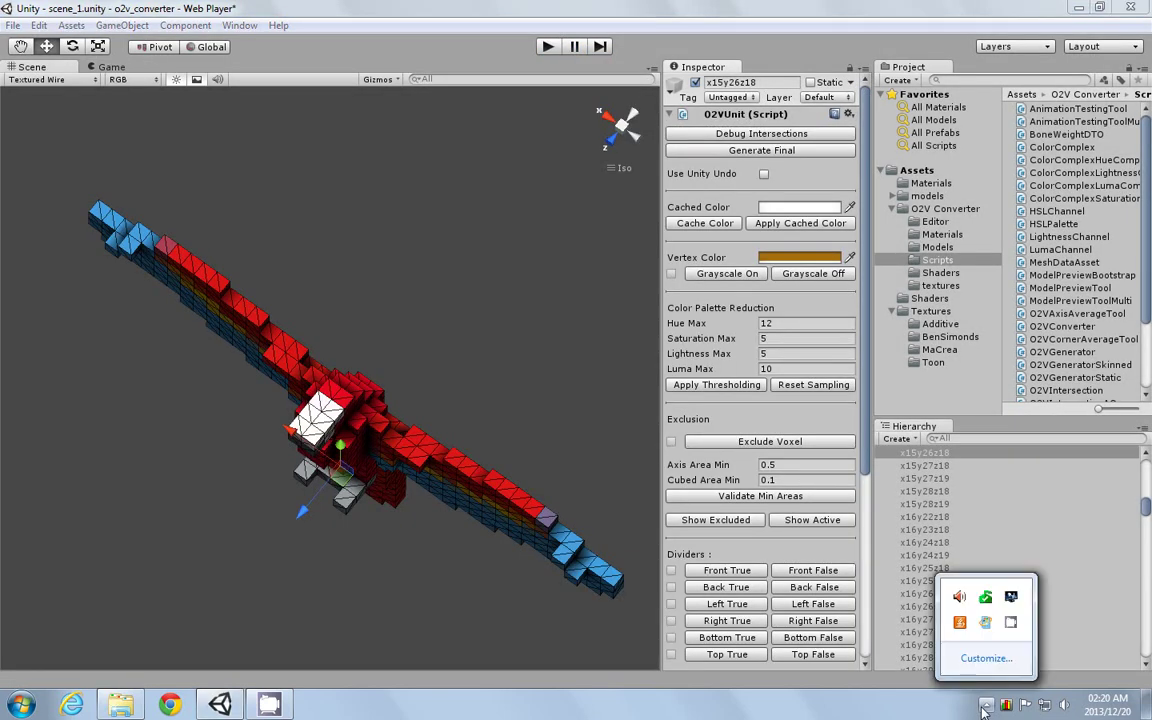
right_click(1010, 623)
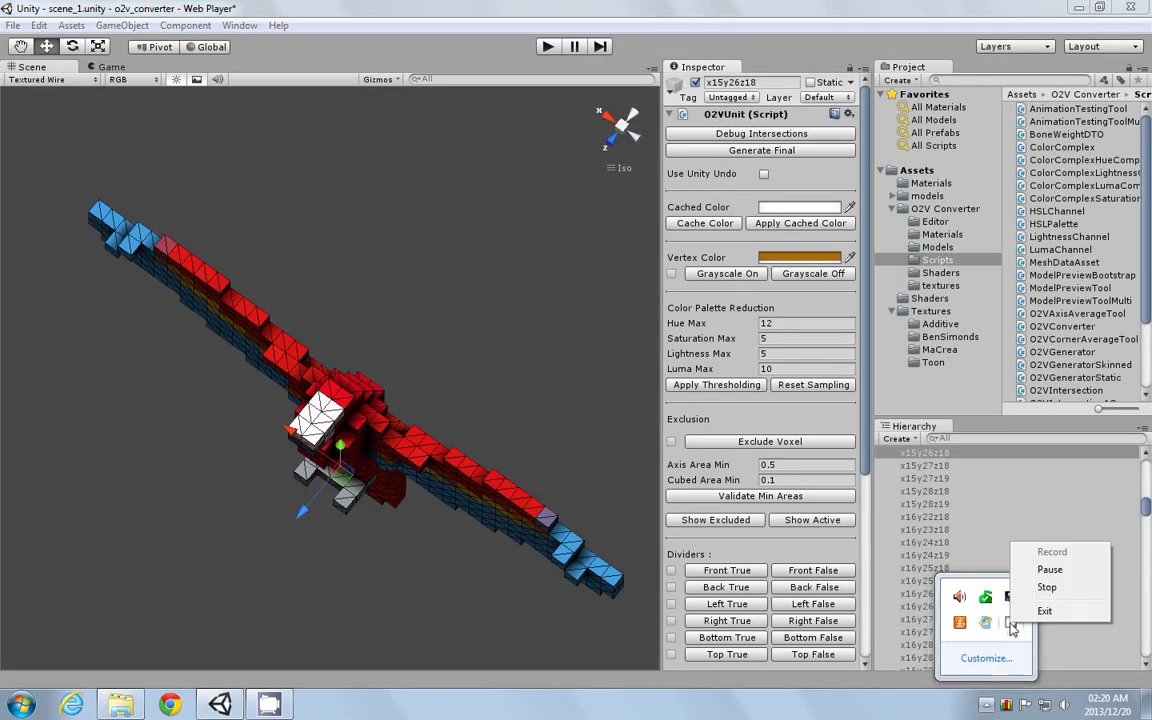